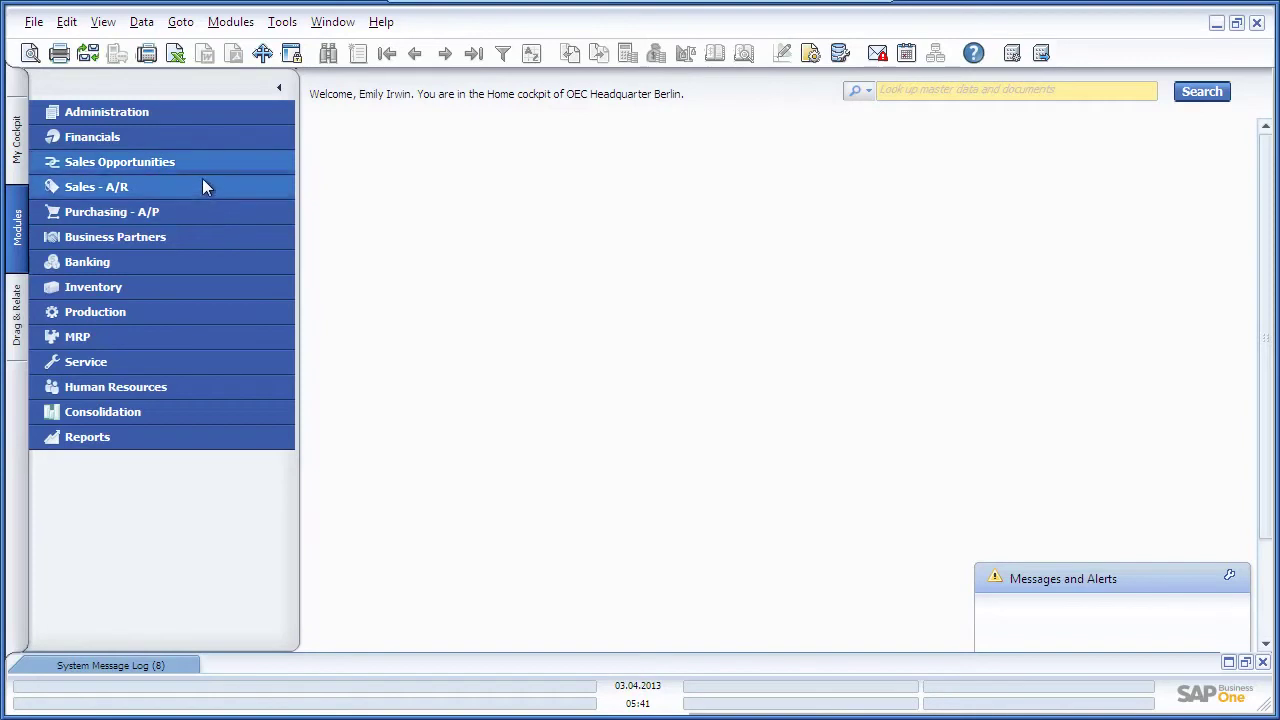
Step: Start a new blank A/P Invoice (number 87) from Purchasing - A/P
left_click(181, 214)
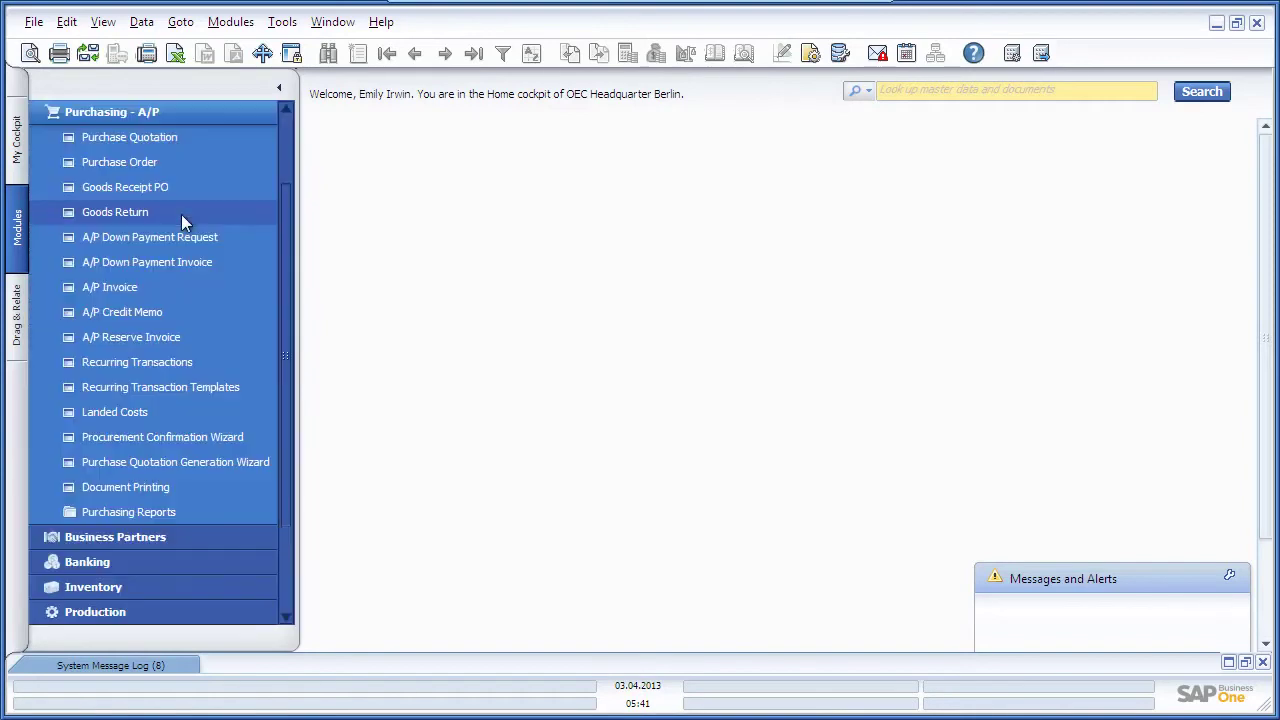
left_click(176, 290)
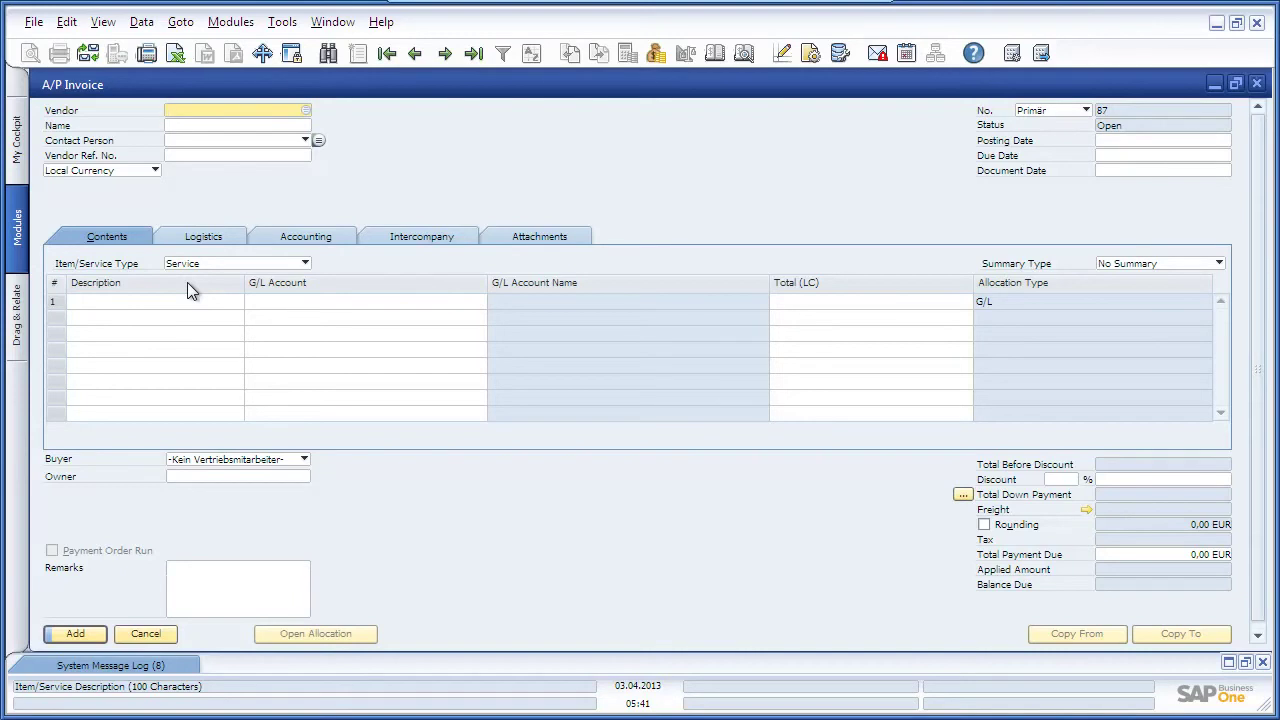
Step: Set the invoice vendor to V60000, ip Security Network GmbH & Co.KG
left_click(305, 111)
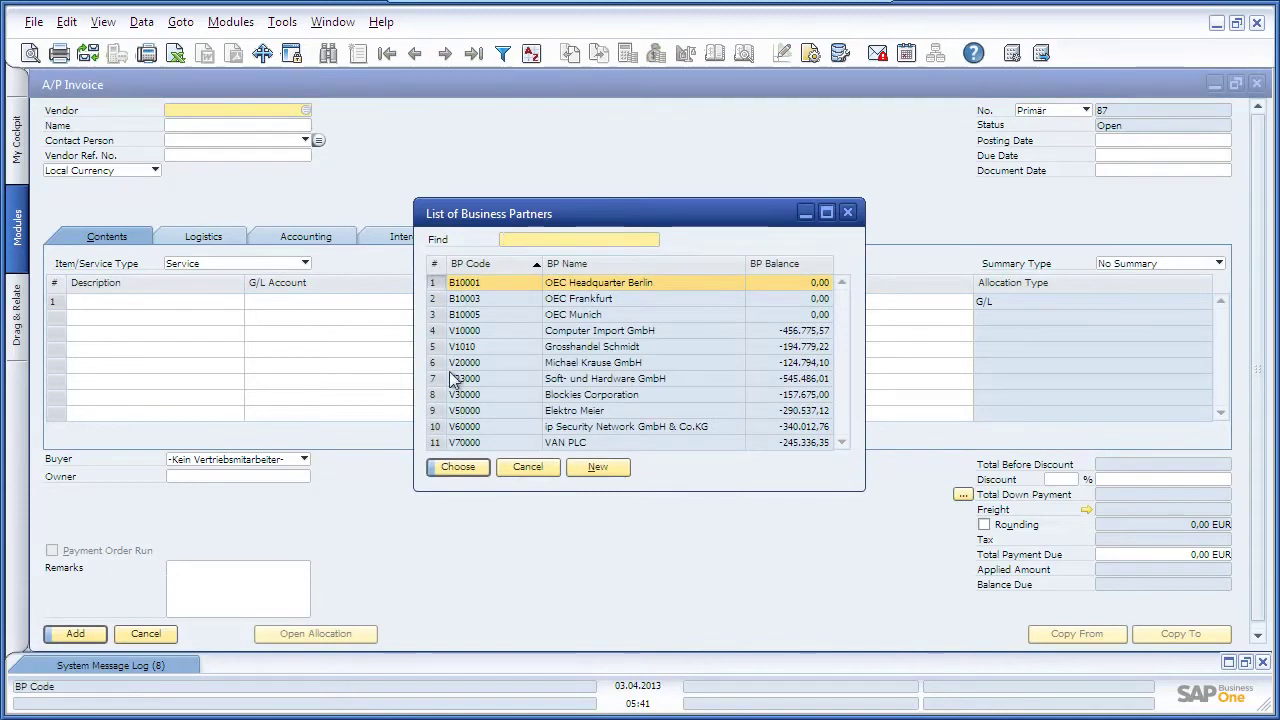
left_click(489, 426)
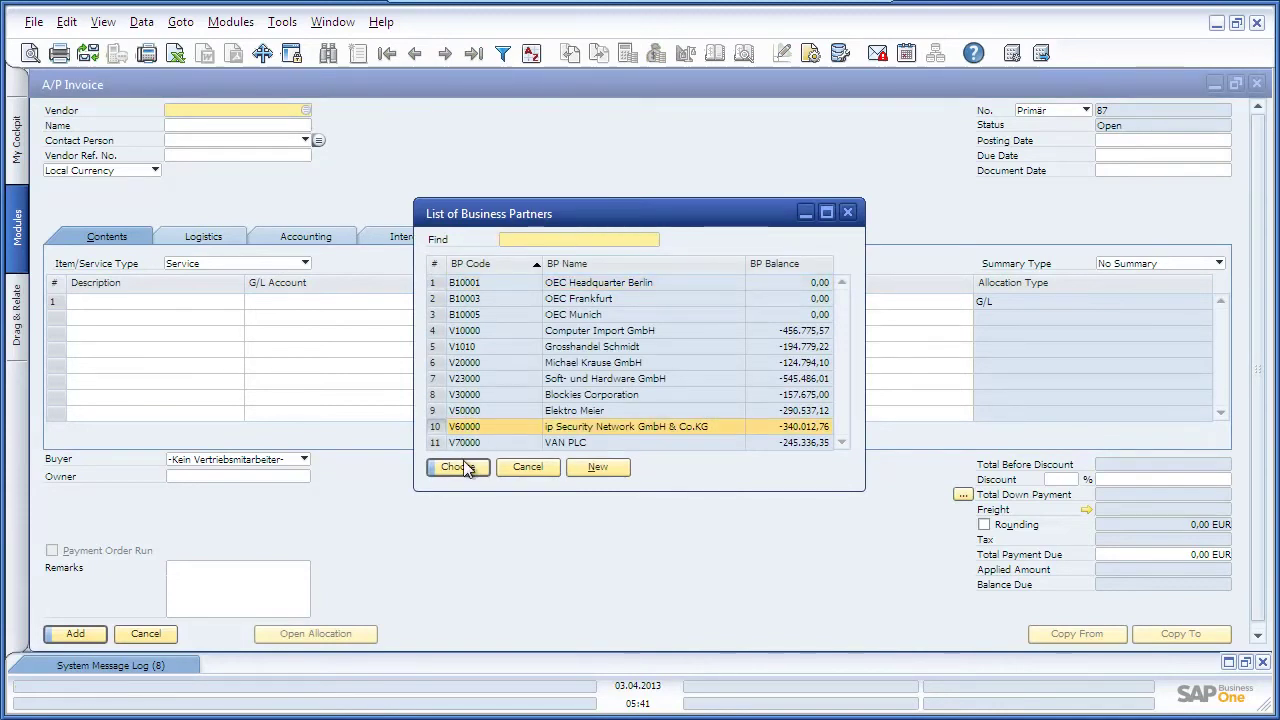
left_click(462, 467)
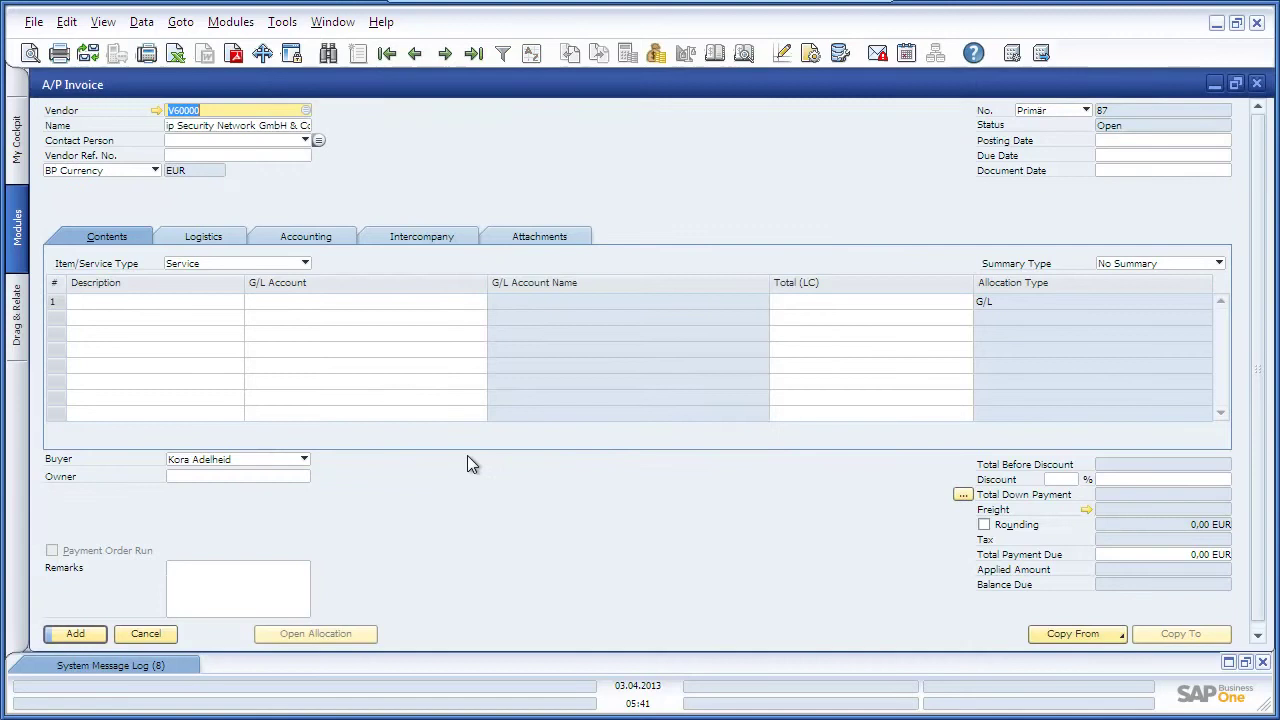
Step: Add line 1: VPN Setup Service, G/L account 616300, total 3,000.00 EUR
left_click(221, 302)
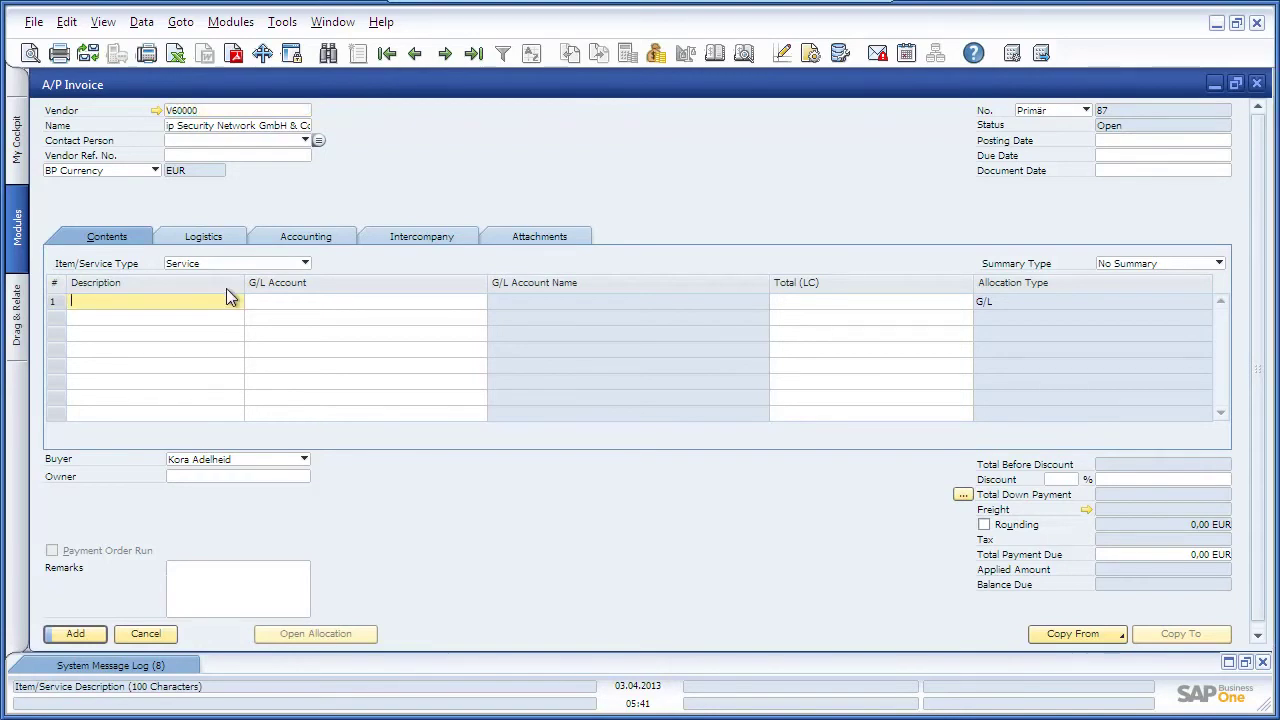
type("VPN S")
type("etup")
type(" Servi")
type("ce")
left_click(261, 301)
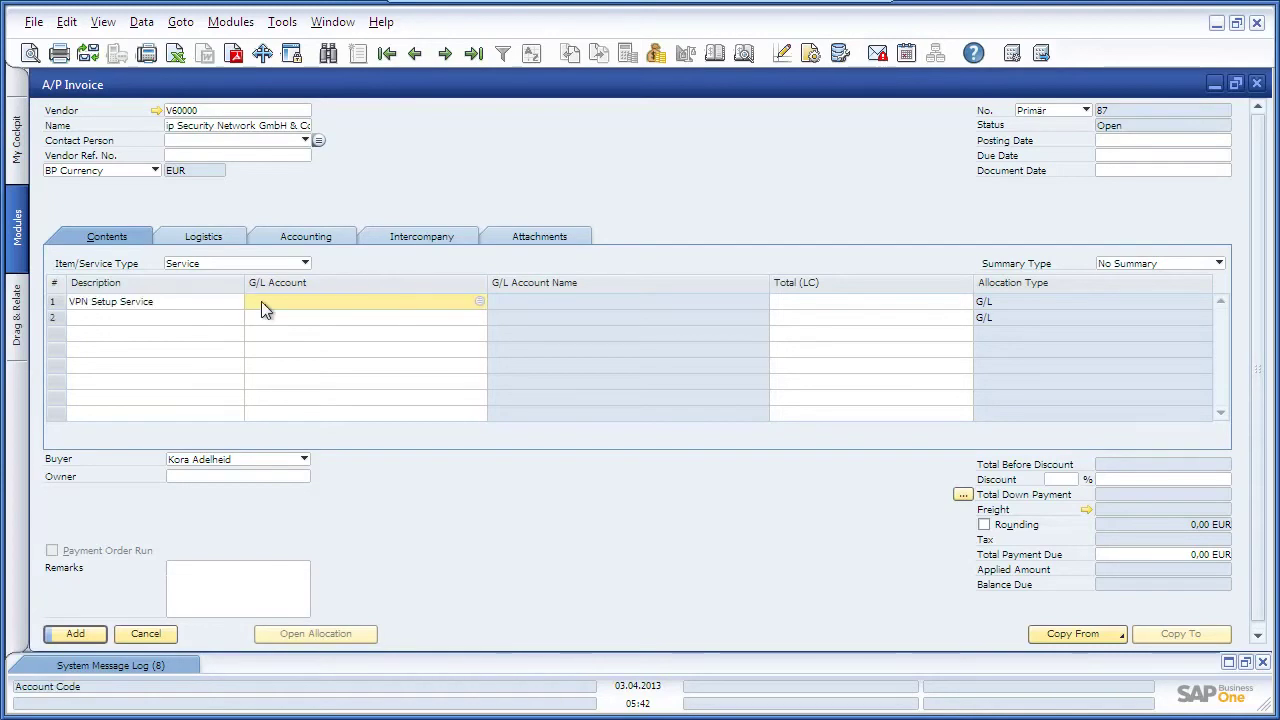
type("61")
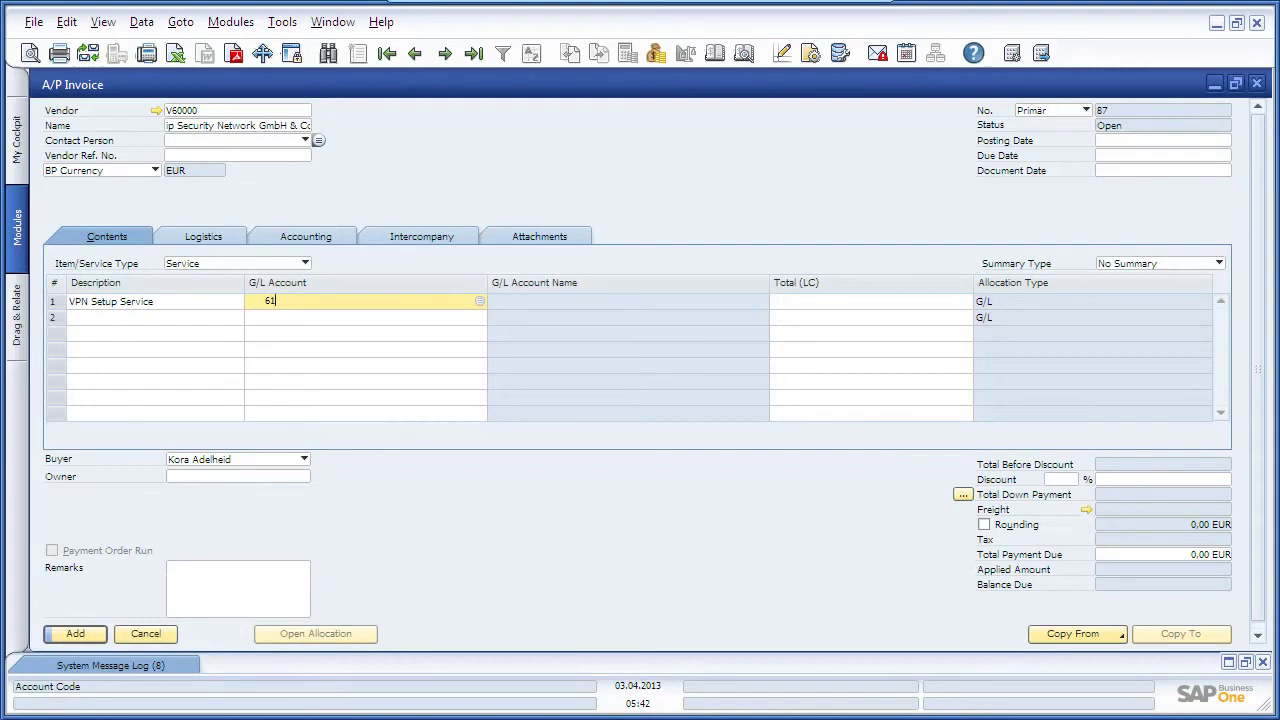
type("6300")
key("Tab")
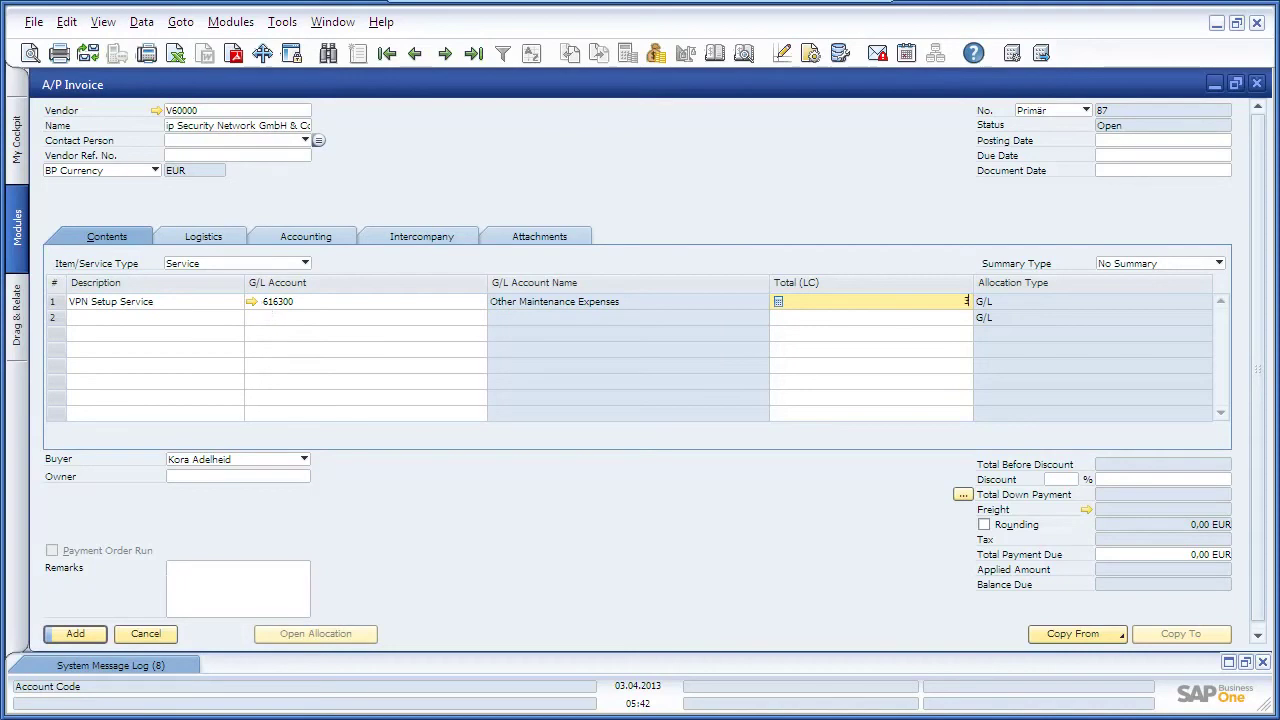
type("3000")
key("Tab")
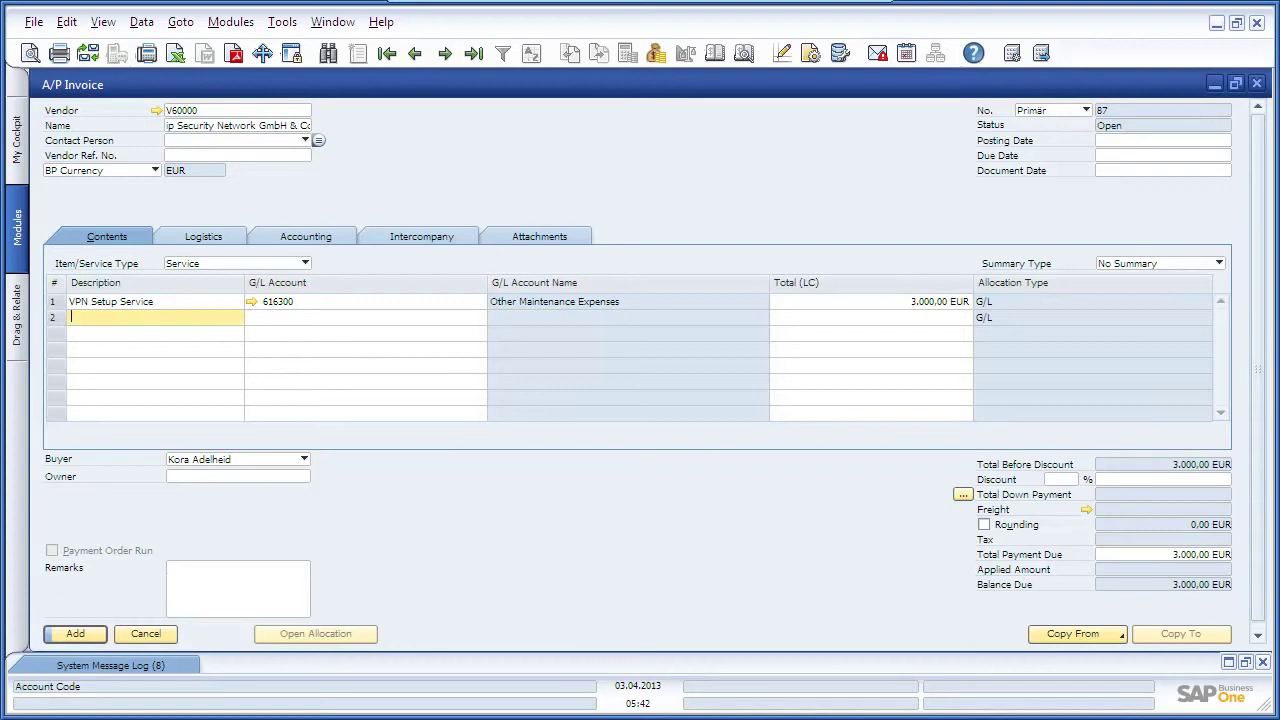
Step: Date the invoice 03.04.2013 and add invoice 87 totalling 3,570.00 EUR
left_click(1102, 140)
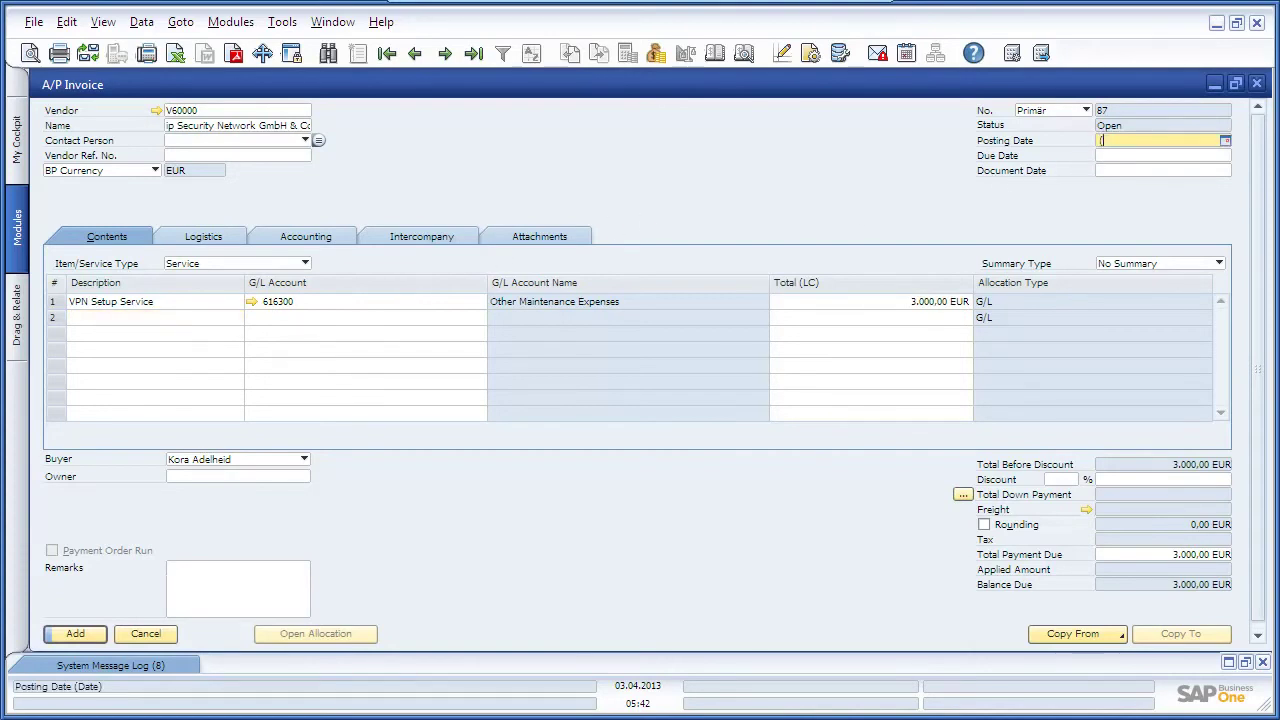
key("Tab")
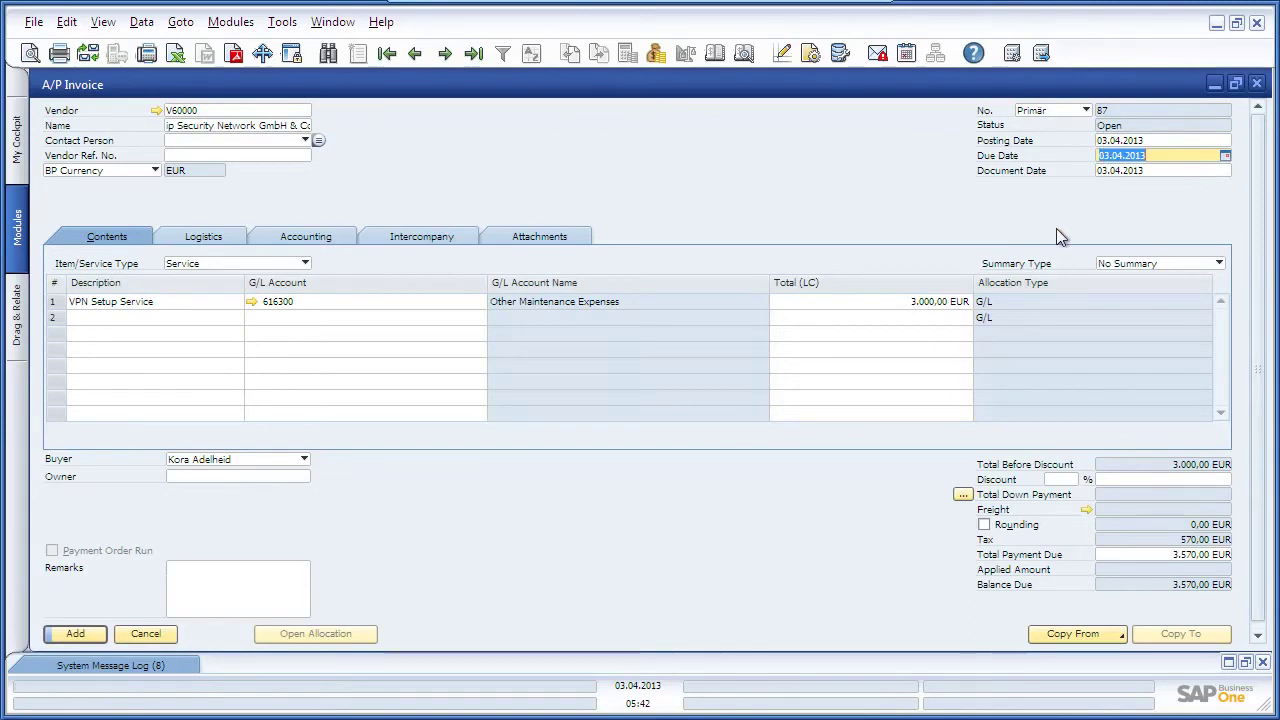
left_click(80, 636)
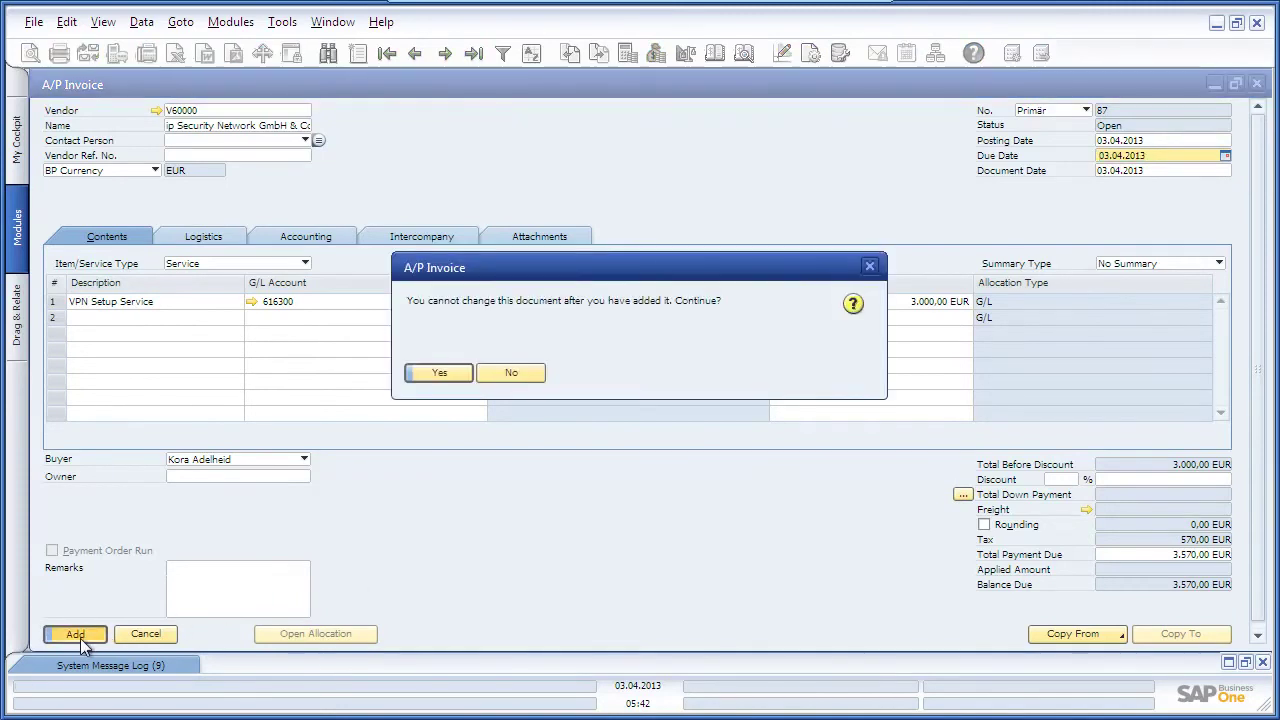
left_click(425, 373)
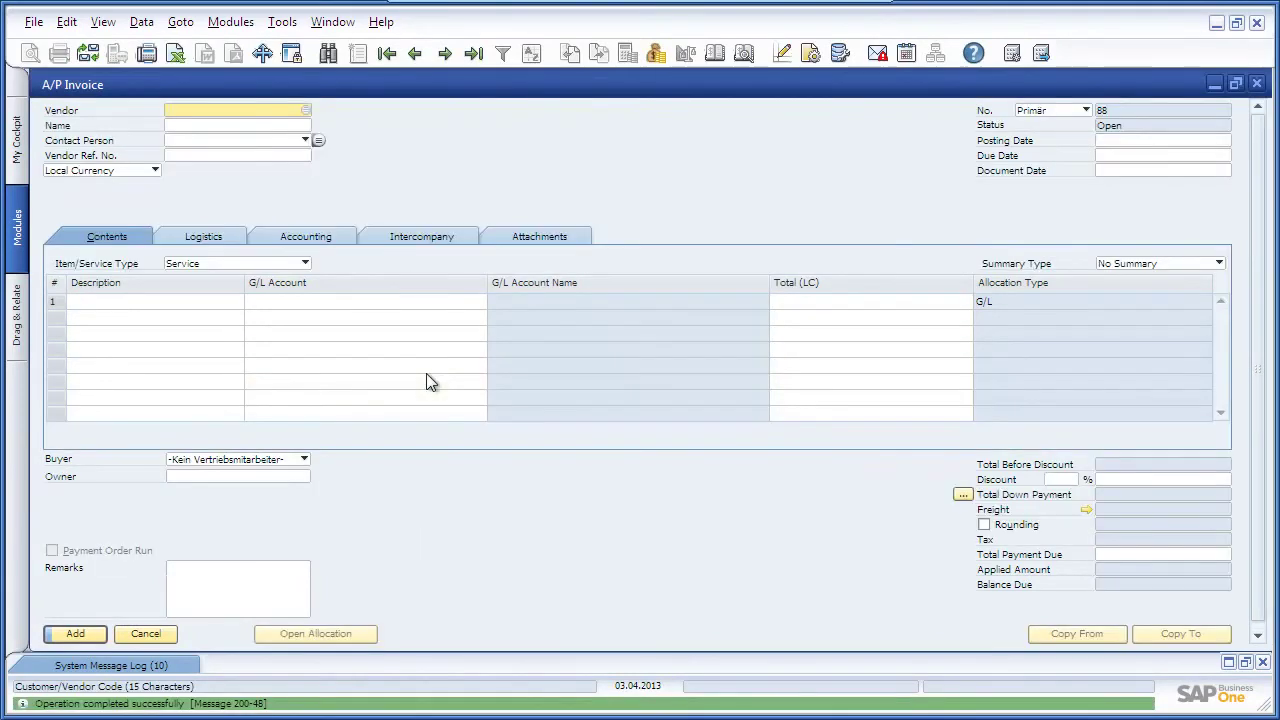
Step: Bring back saved invoice 87 for V60000 with the Last Record button
left_click(474, 55)
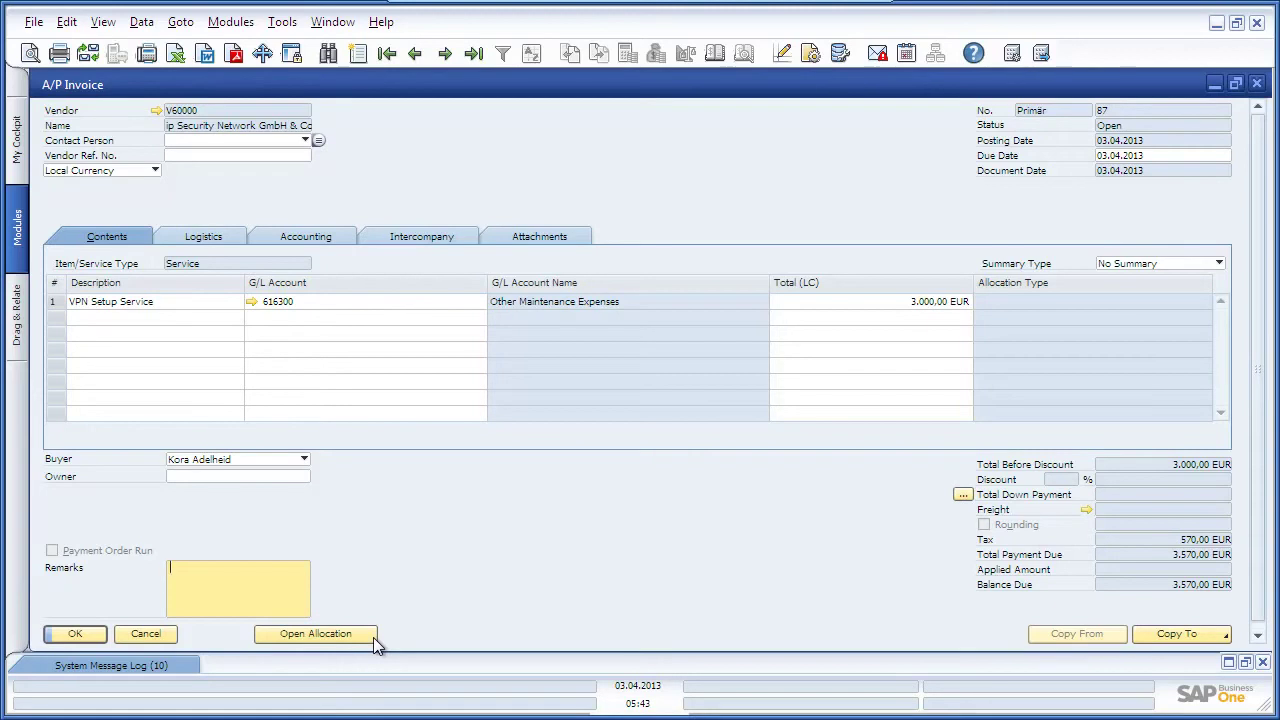
Step: Open a GL-type allocation for the VPN Setup Service line and load Branch1 and Branch2
left_click(366, 640)
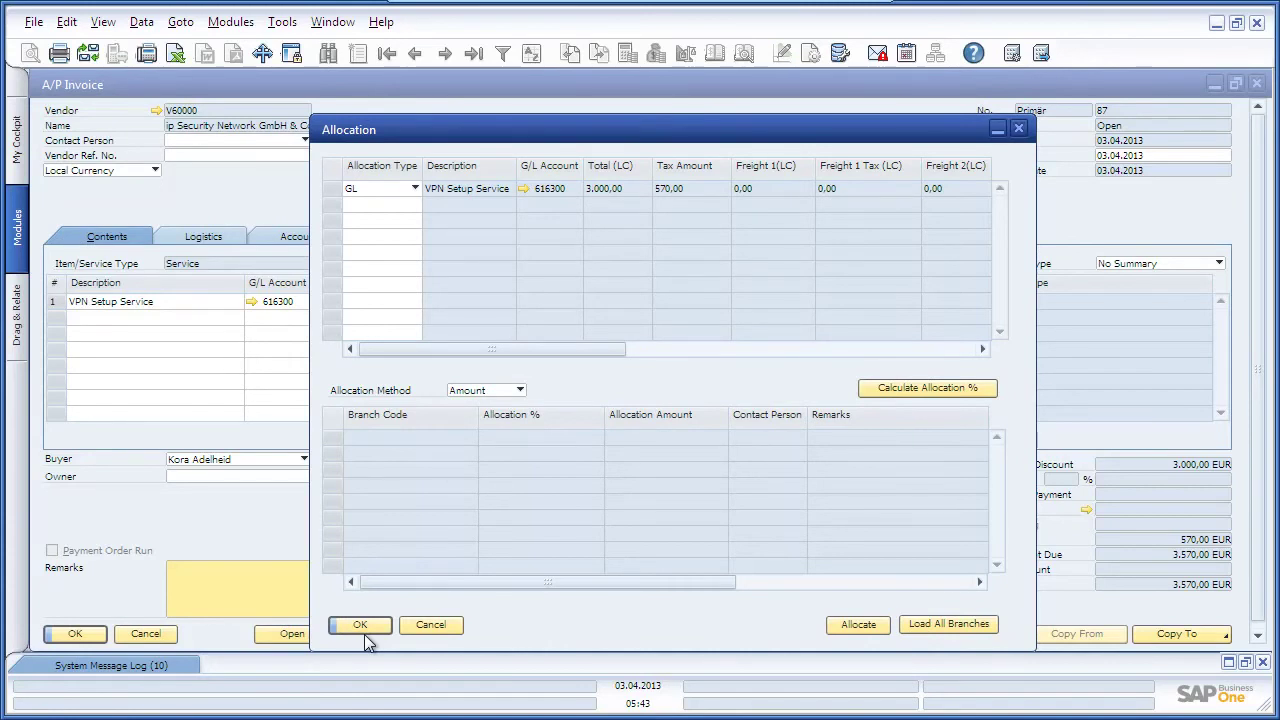
left_click(397, 193)
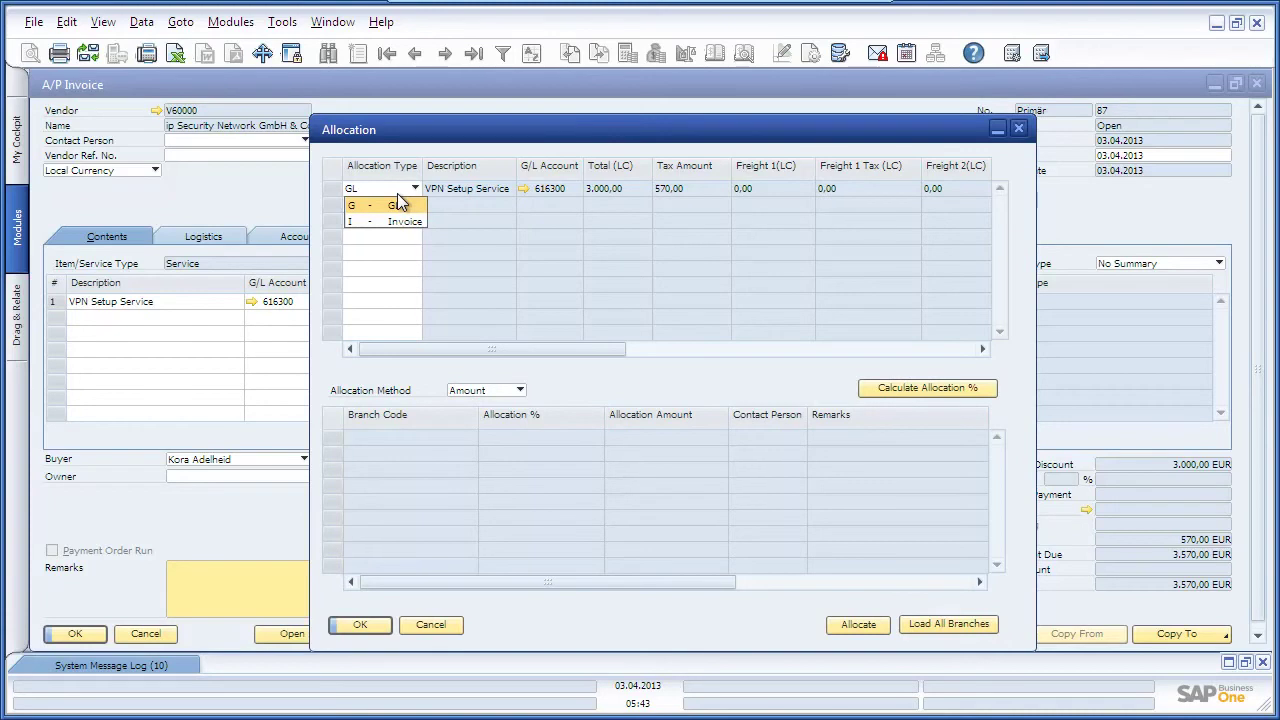
left_click(455, 203)
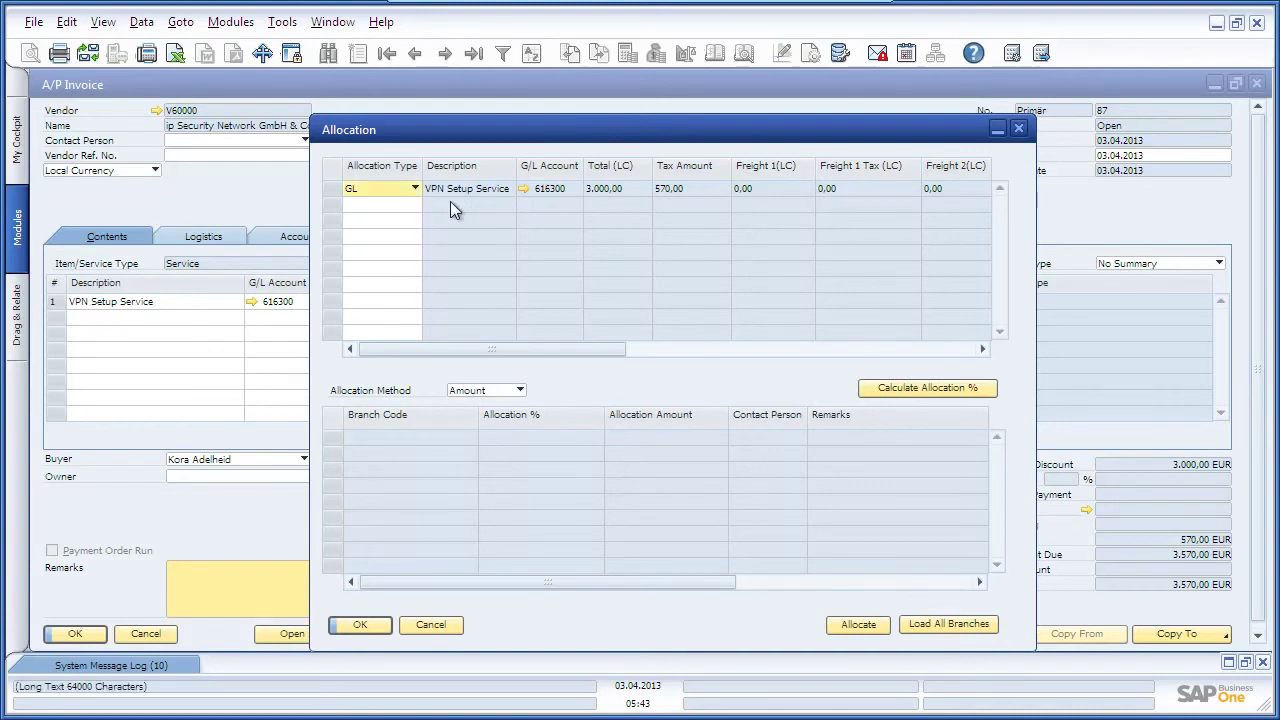
left_click(328, 187)
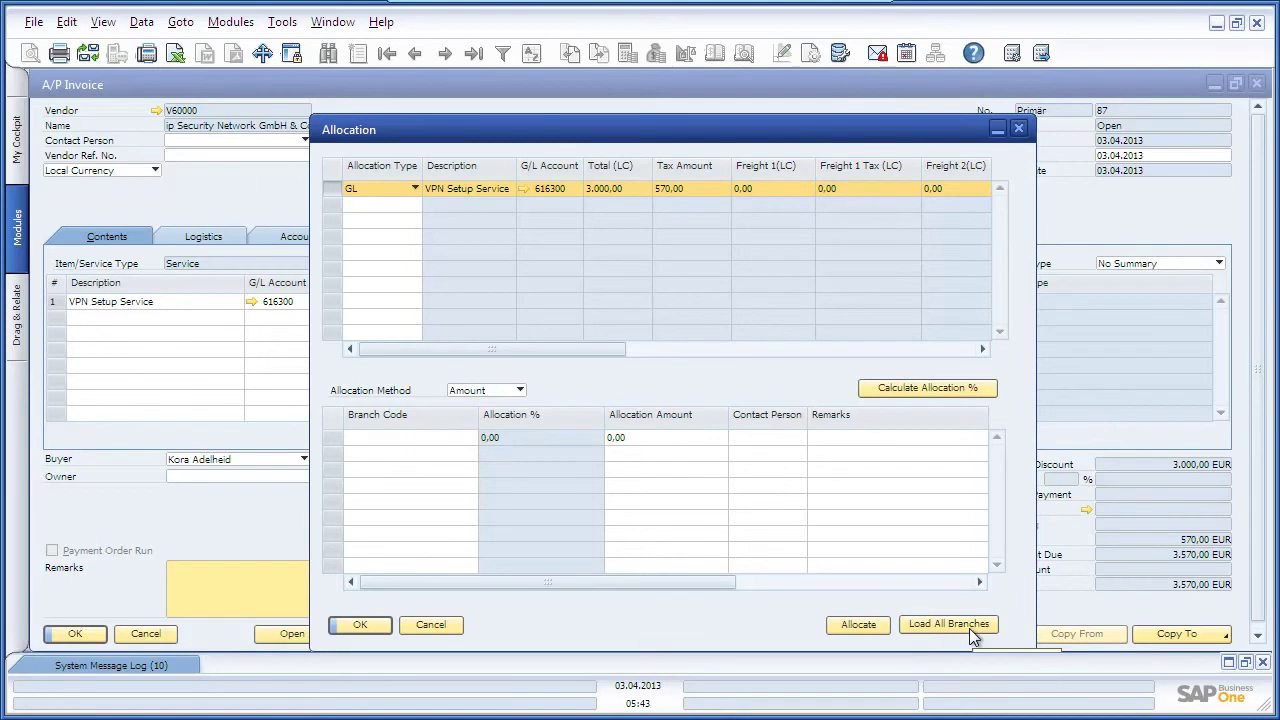
left_click(969, 628)
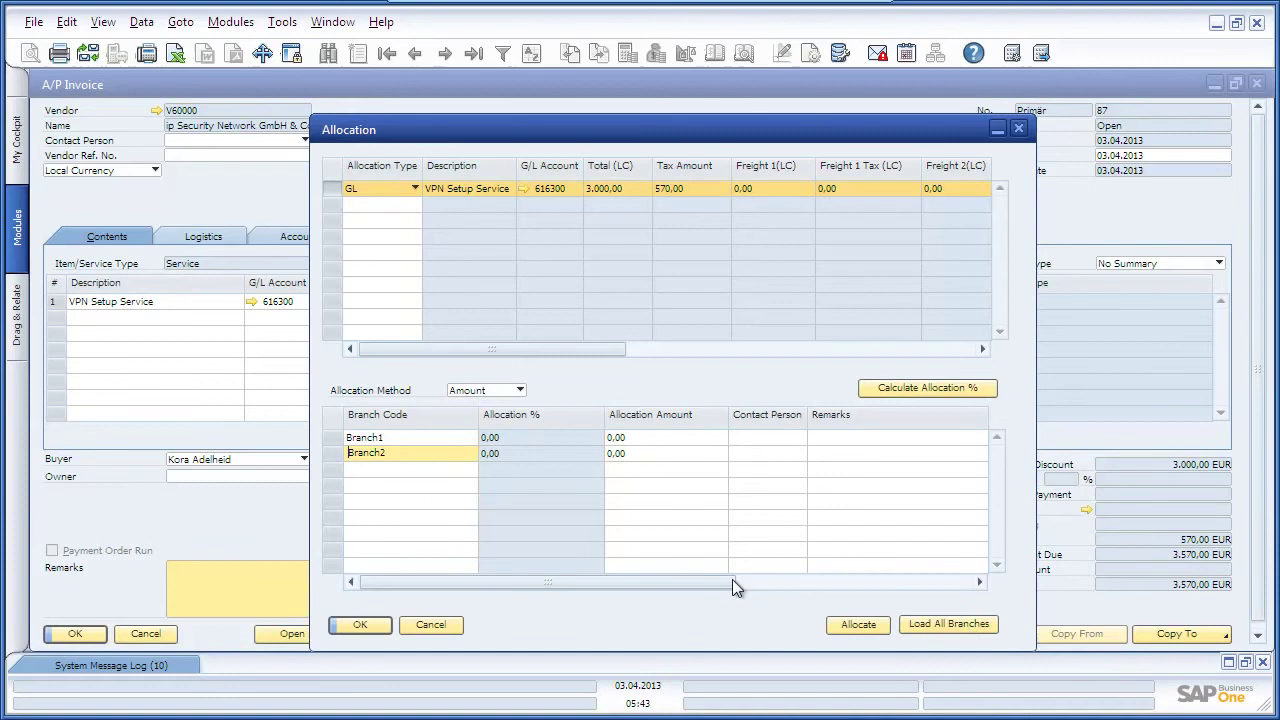
Step: Allocate by Percentage with 33 for Branch1 and 33 for Branch2
left_click(500, 392)
left_click(505, 423)
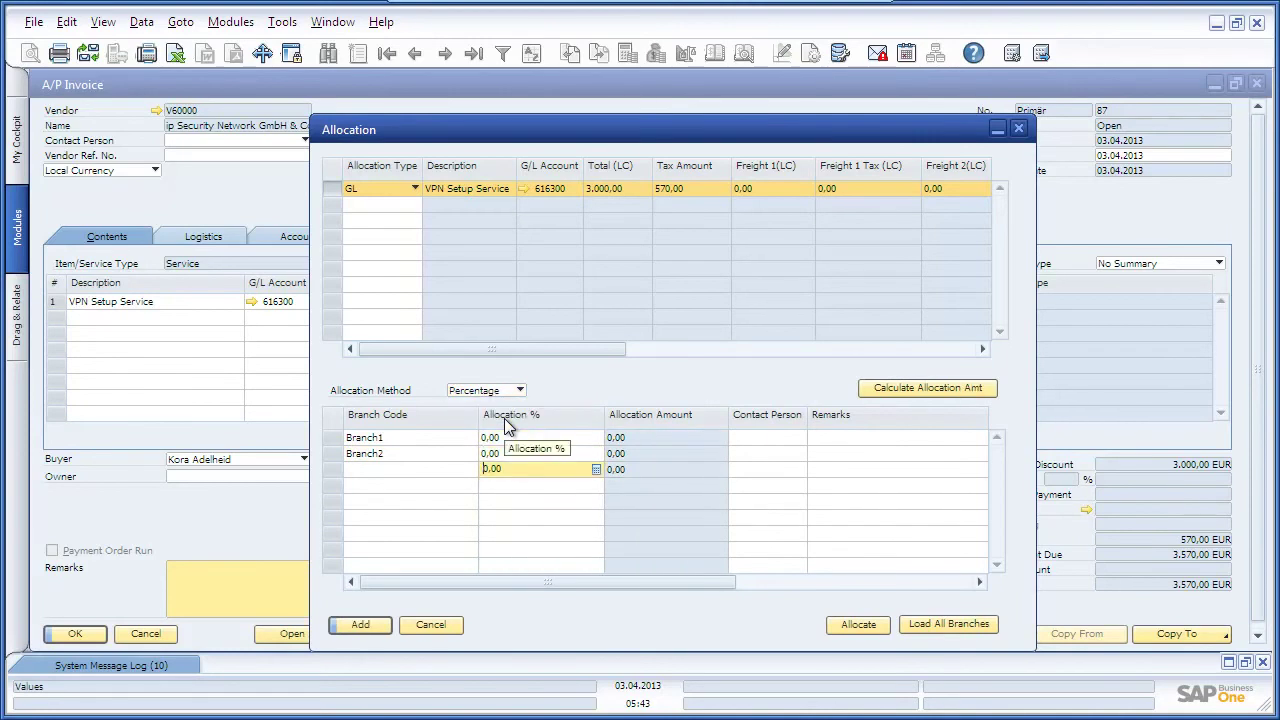
left_click(522, 437)
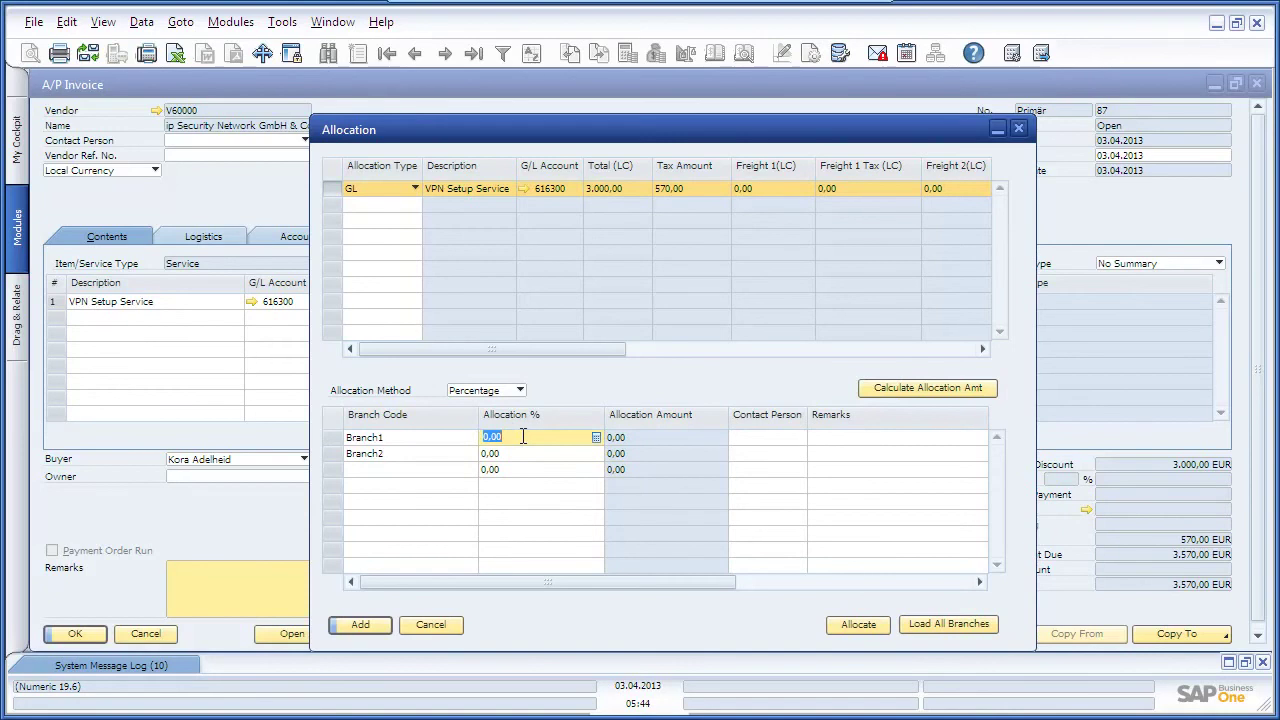
type("33")
left_click(520, 453)
type("3")
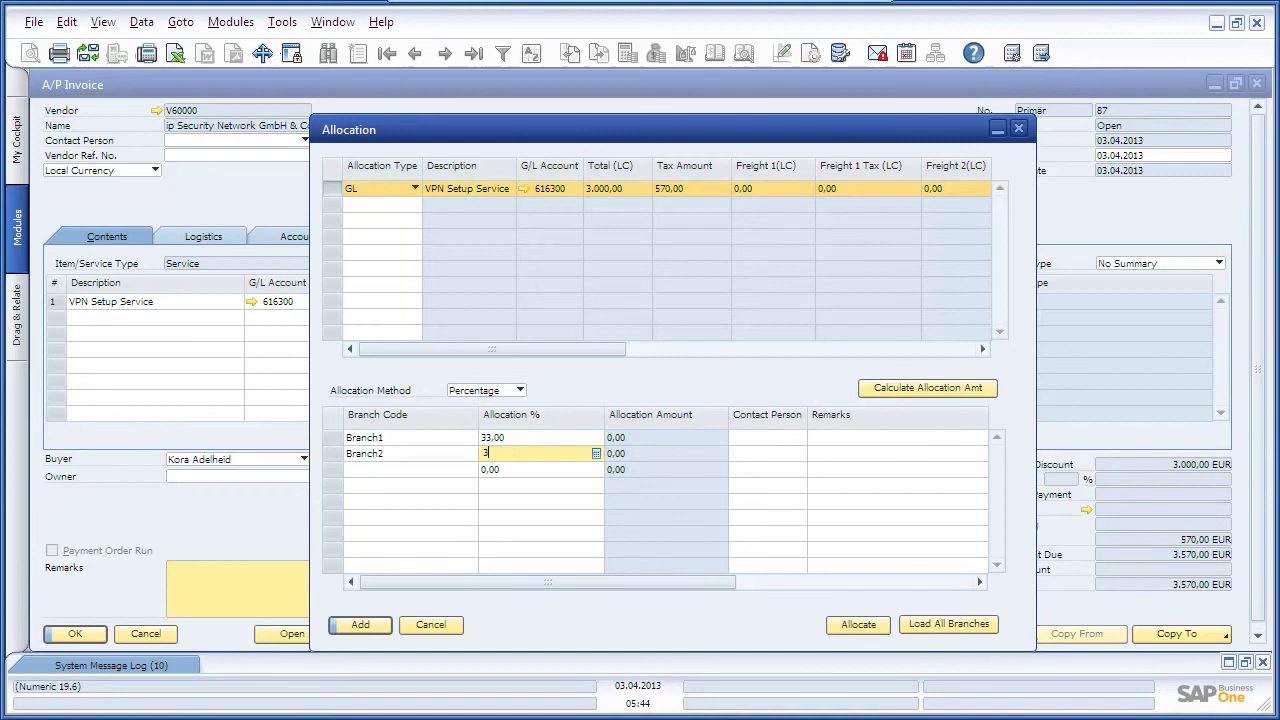
type("3")
left_click(525, 469)
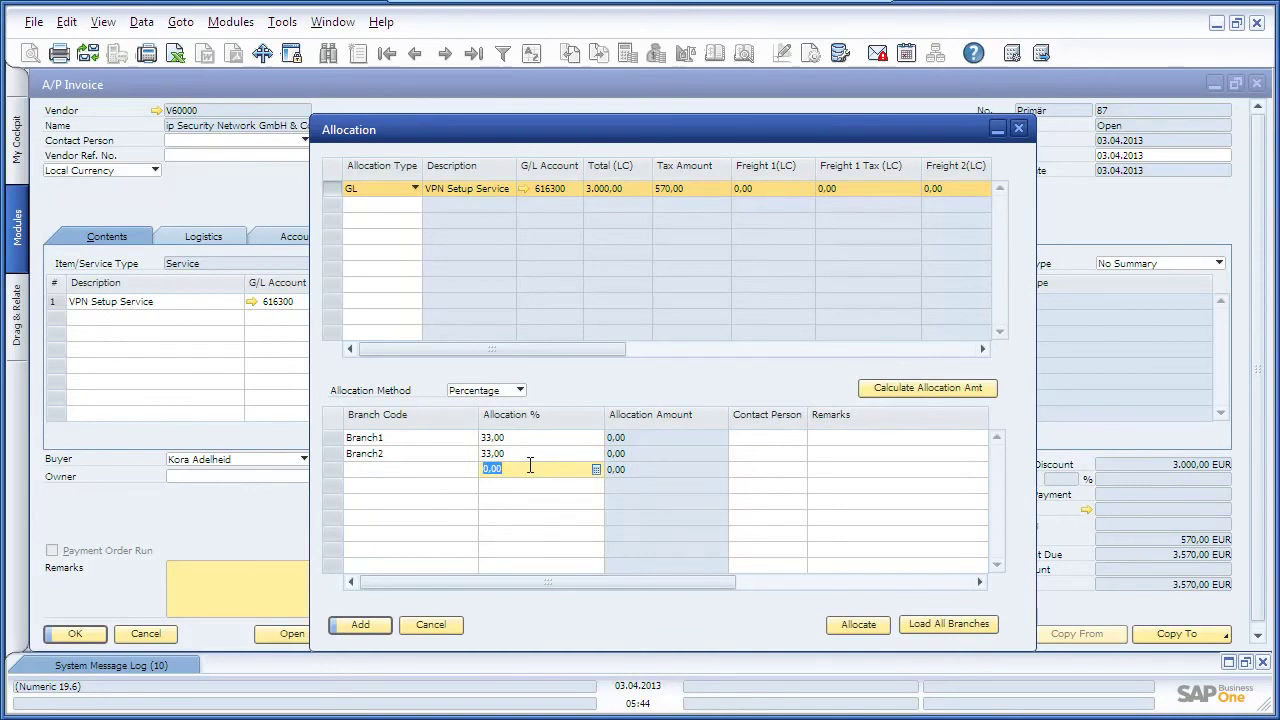
left_click(852, 628)
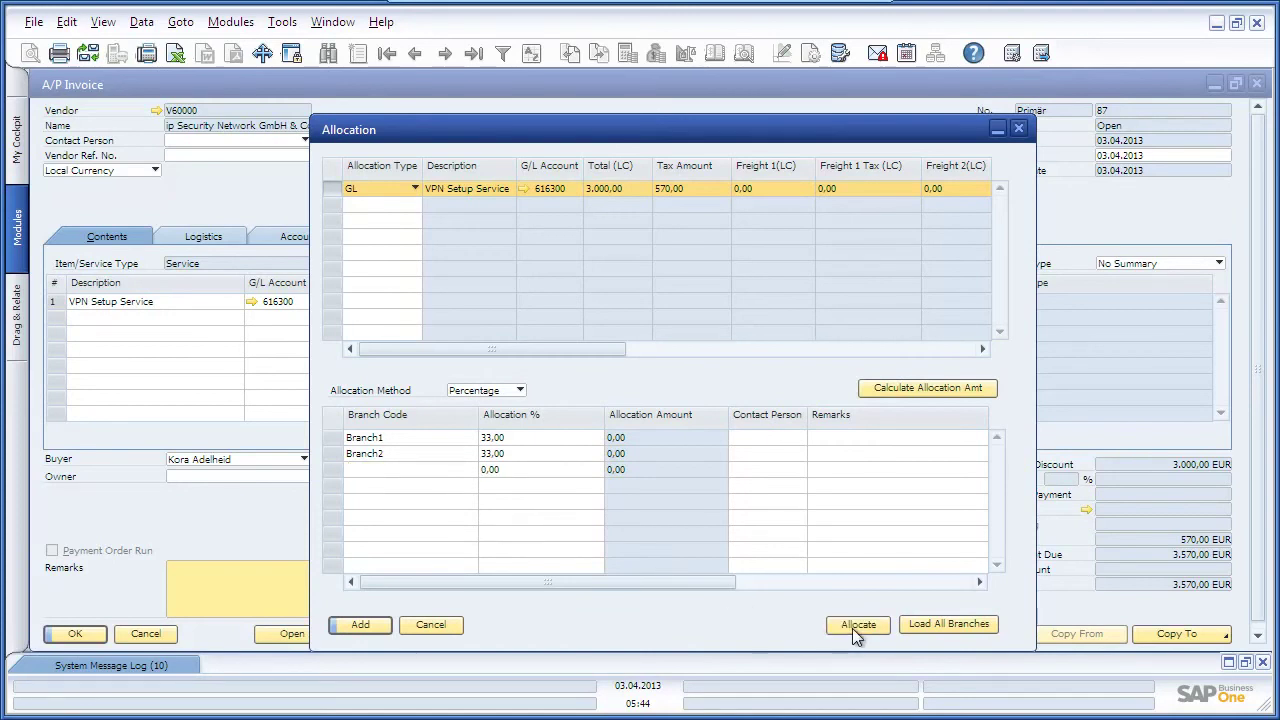
left_click(857, 625)
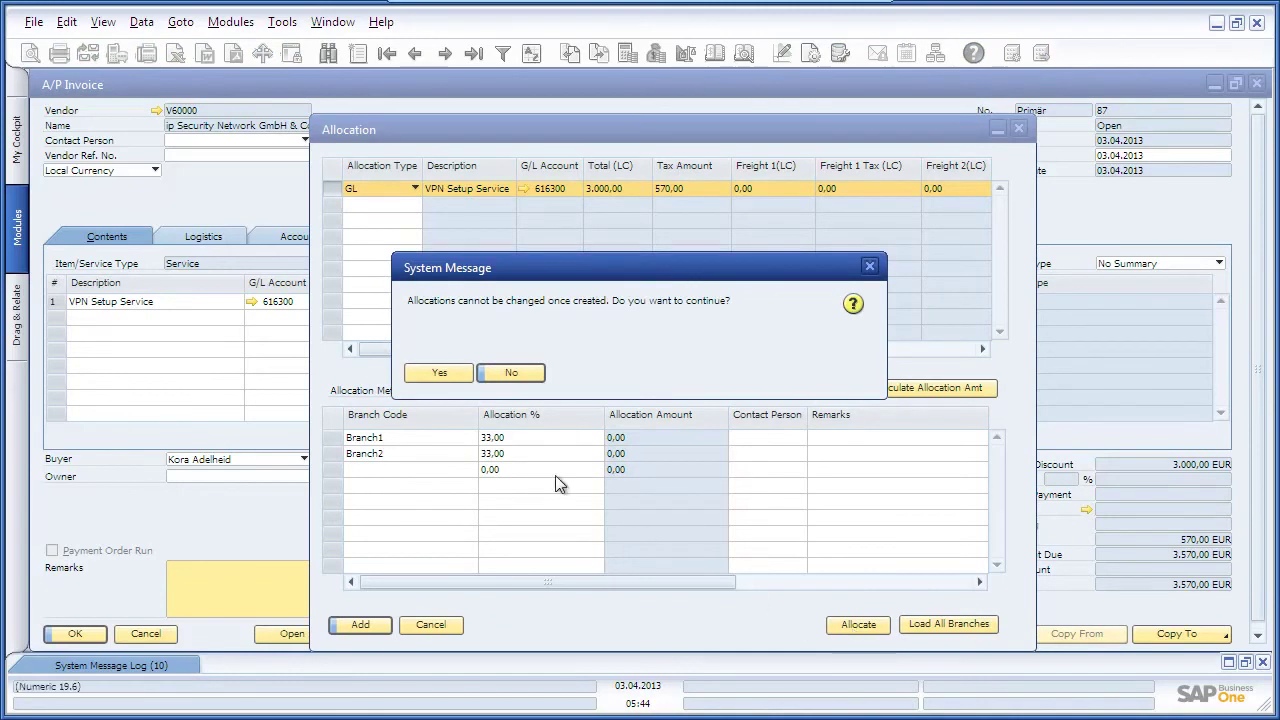
Step: Accept the permanent-allocation warning and acknowledge the created allocation document
left_click(431, 383)
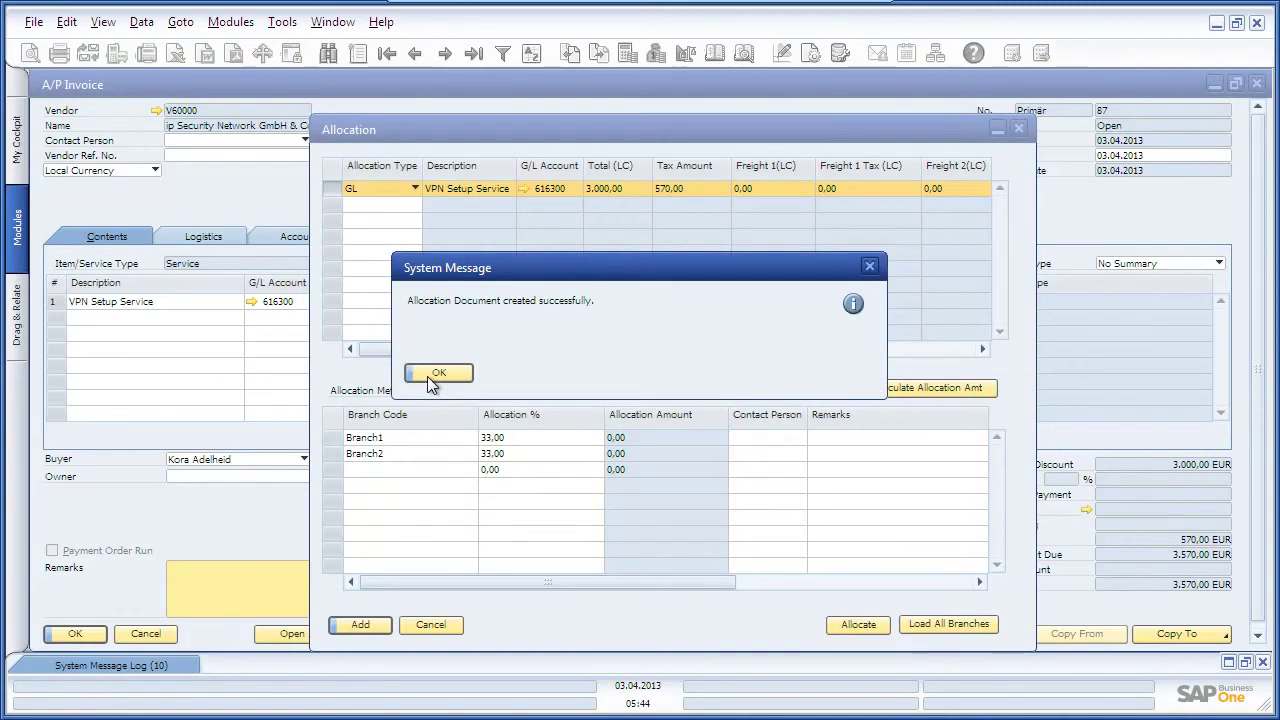
left_click(427, 376)
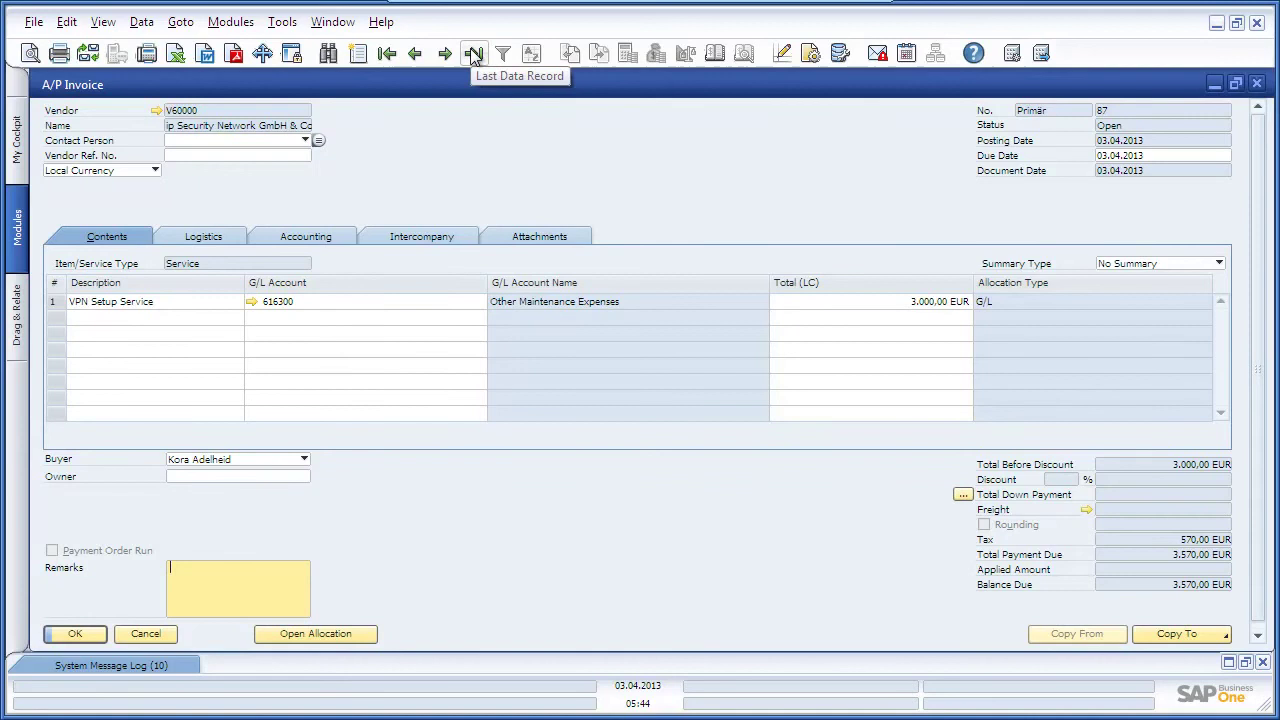
Step: Review the VPN Setup Service allocation: both 1,178.10 branch lines still Pending
left_click(371, 636)
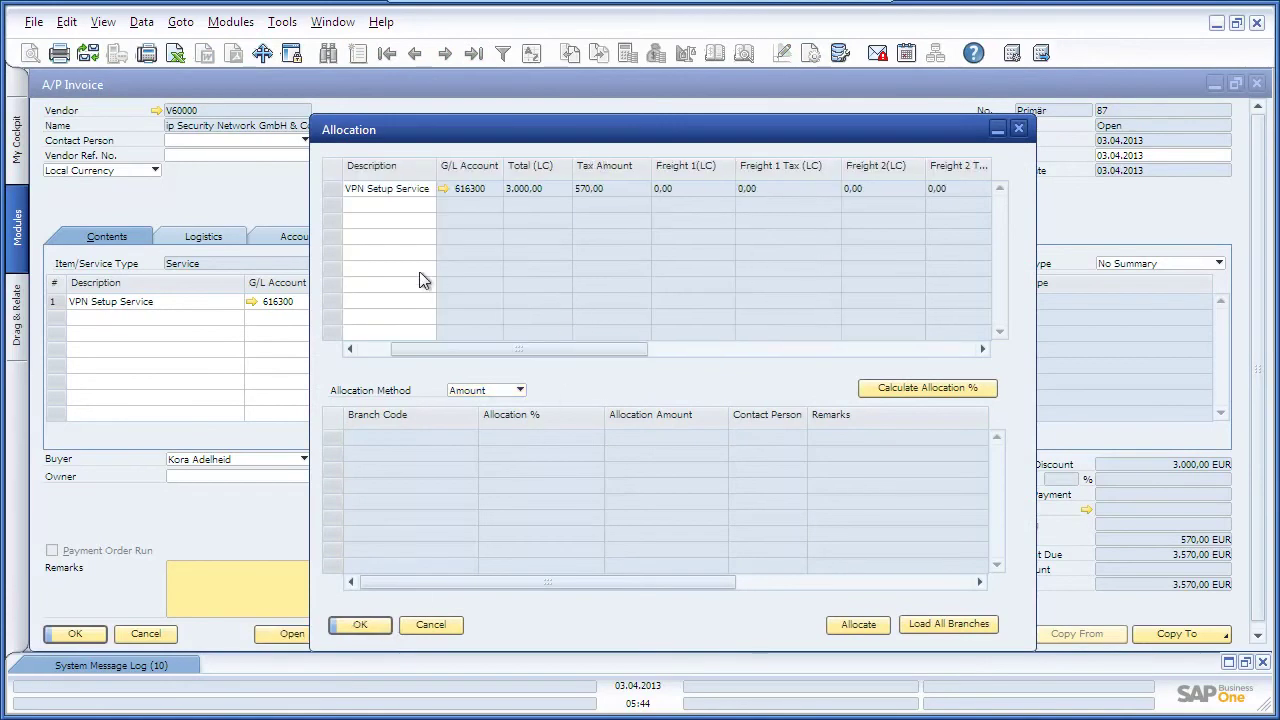
left_click(334, 190)
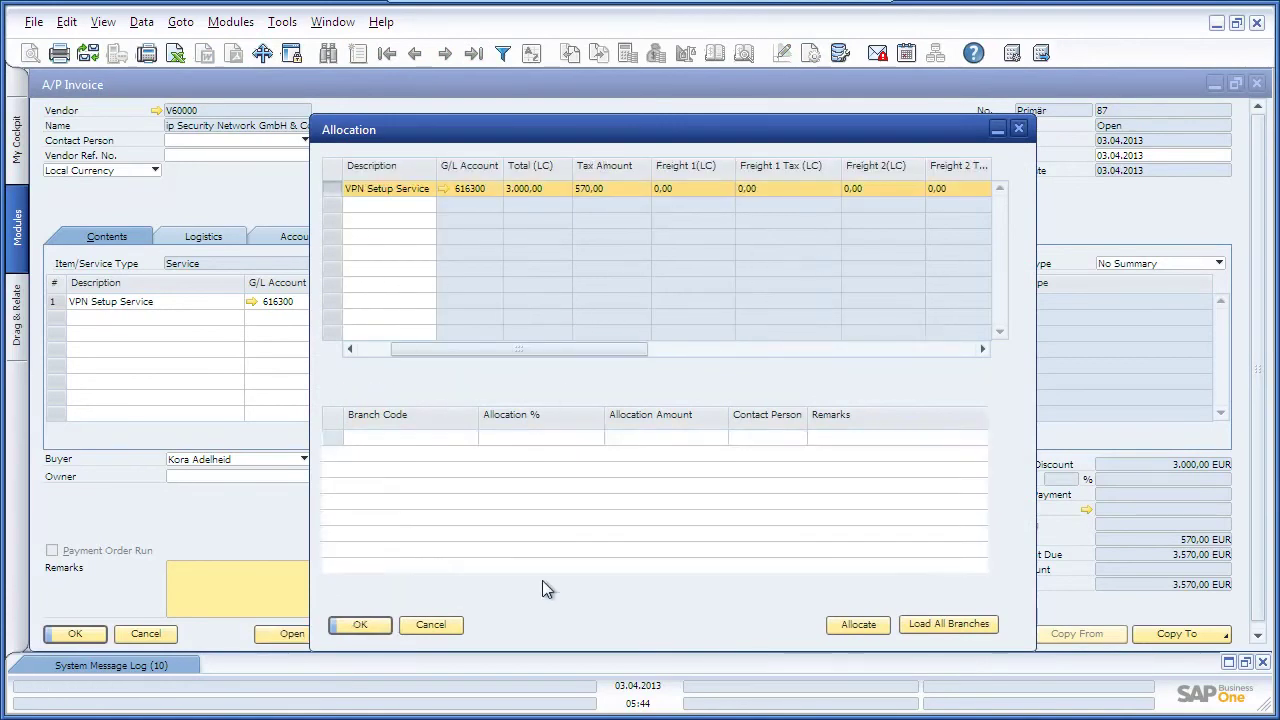
left_click_drag(558, 581, 688, 589)
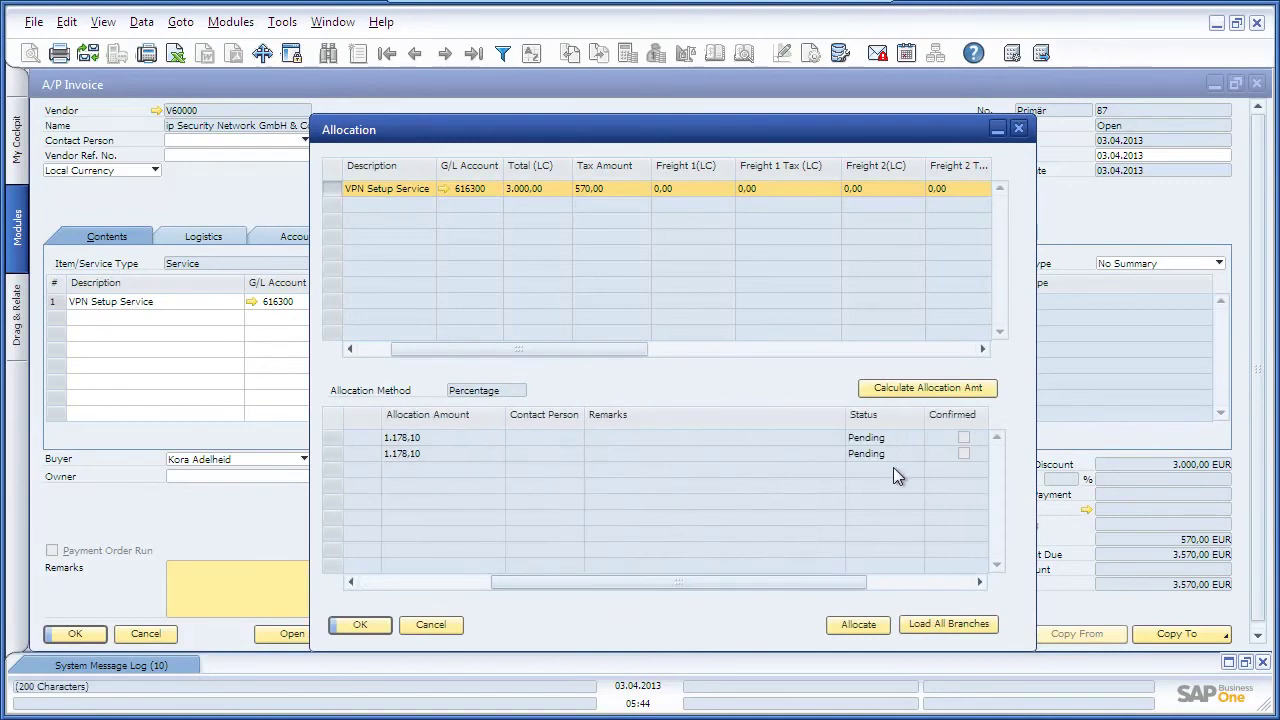
left_click_drag(846, 415, 669, 446)
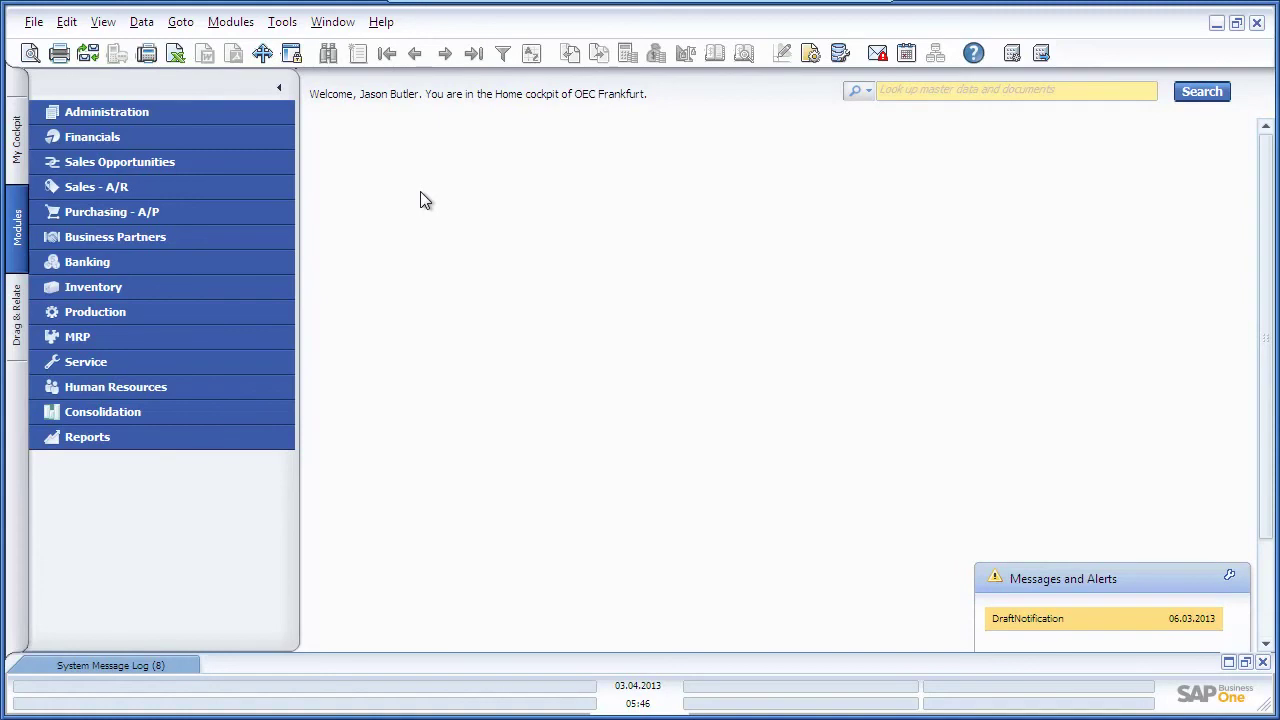
Step: Open Journal Vouchers and select voucher 7's transaction 1 for 1,178.10 EUR
left_click(273, 143)
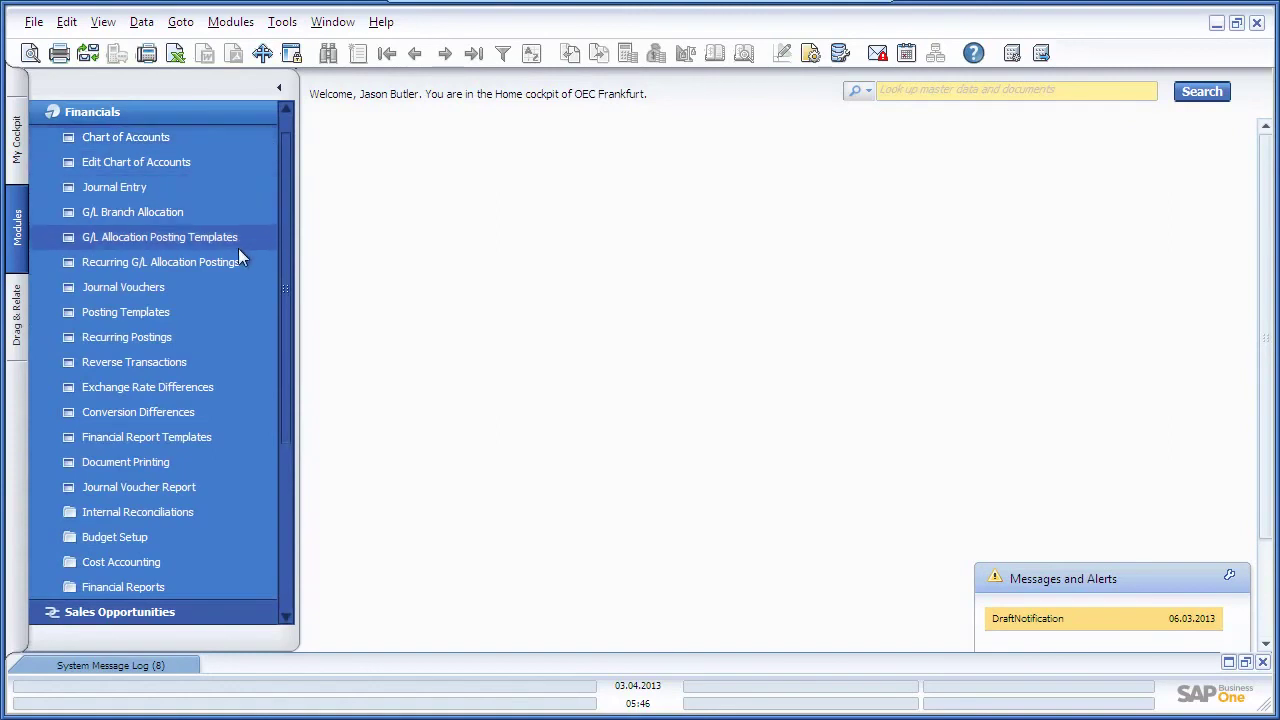
left_click(228, 289)
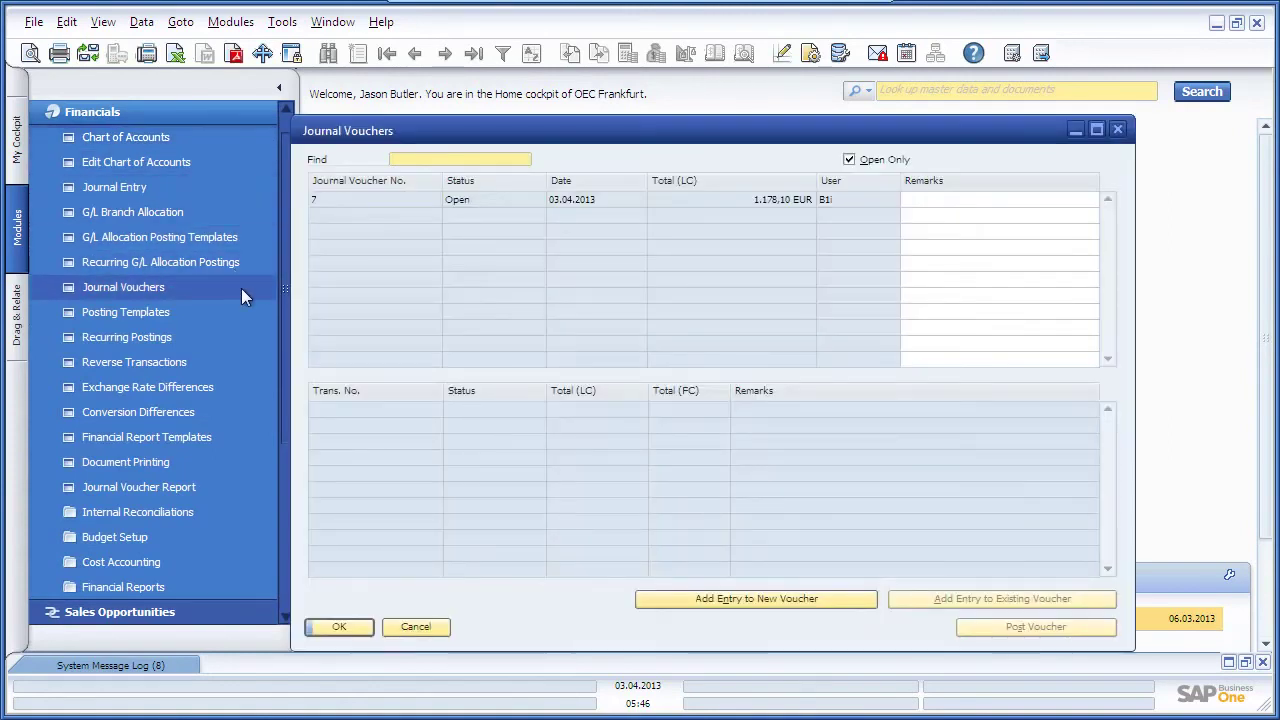
left_click(366, 199)
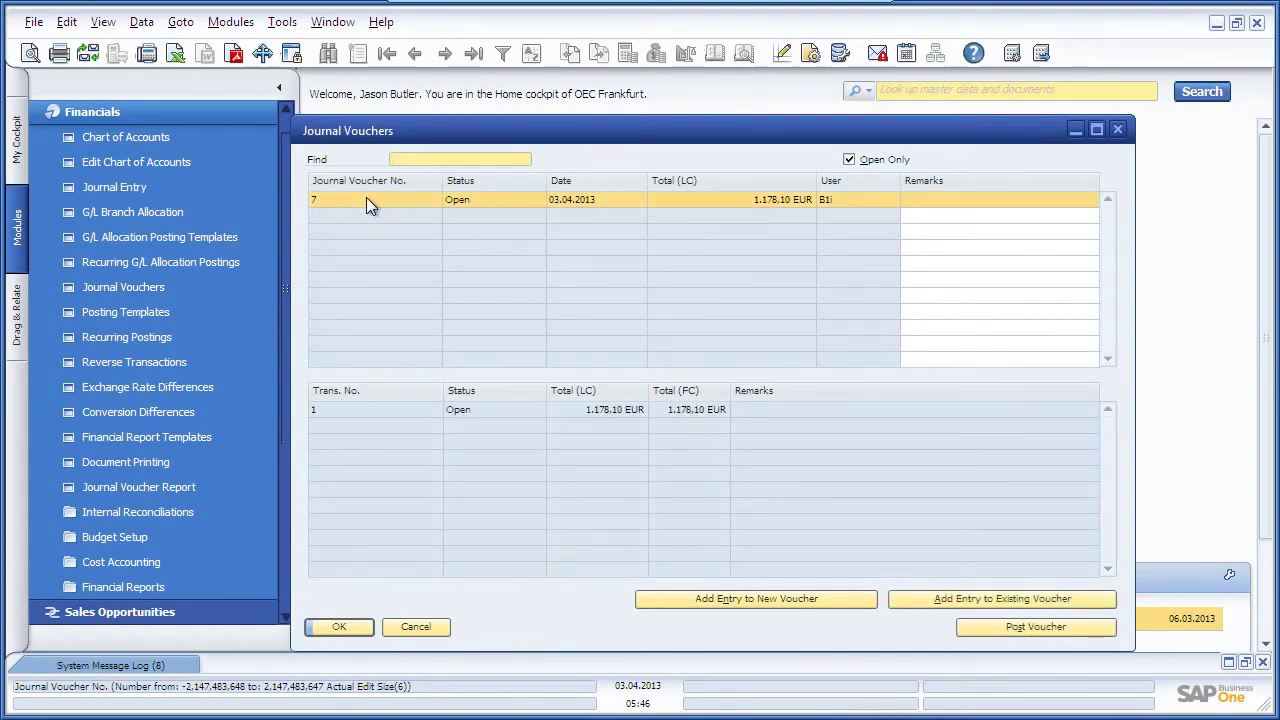
left_click(382, 410)
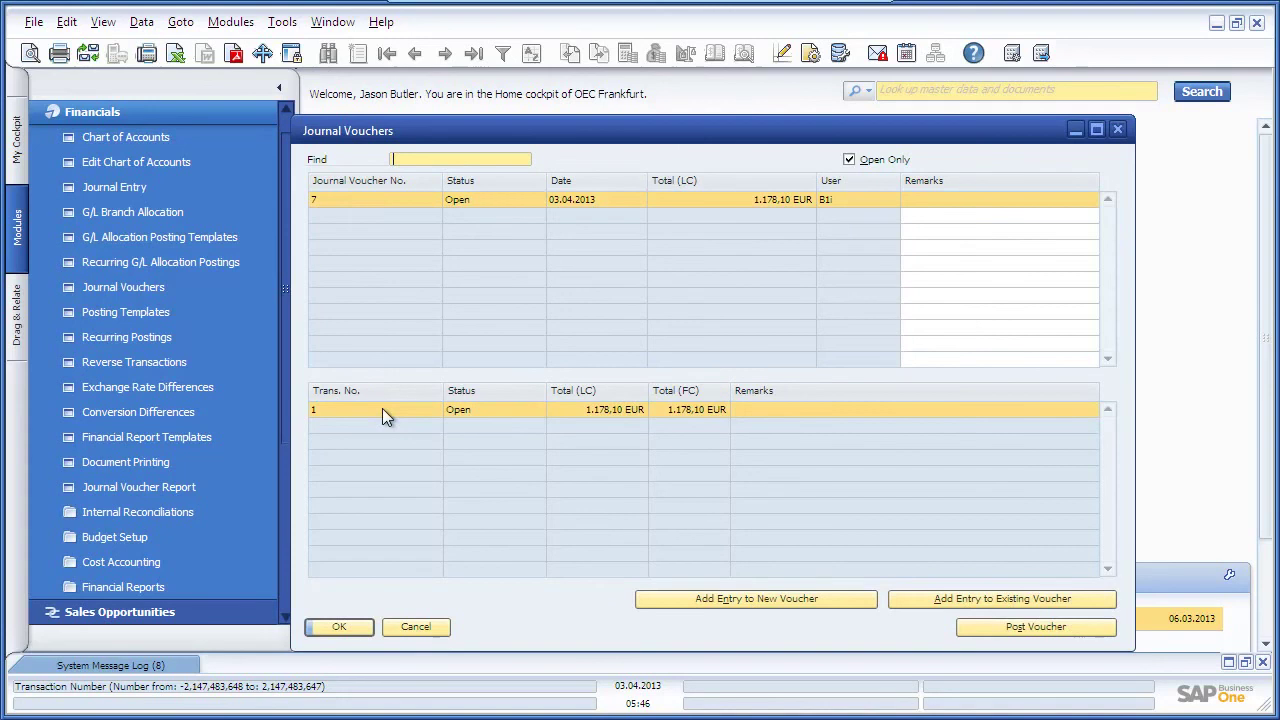
Step: Open transaction 1 and view its intercompany details: sender HeadO1, allocation 87
double_click(382, 410)
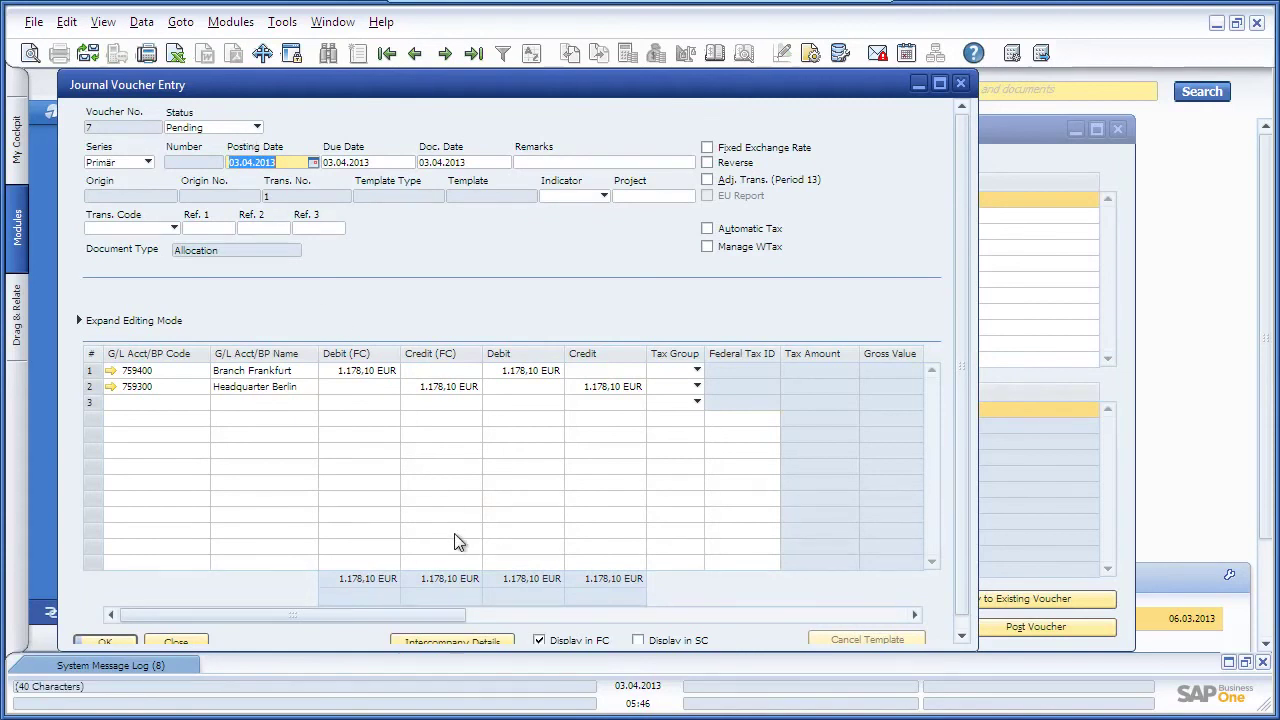
left_click(496, 638)
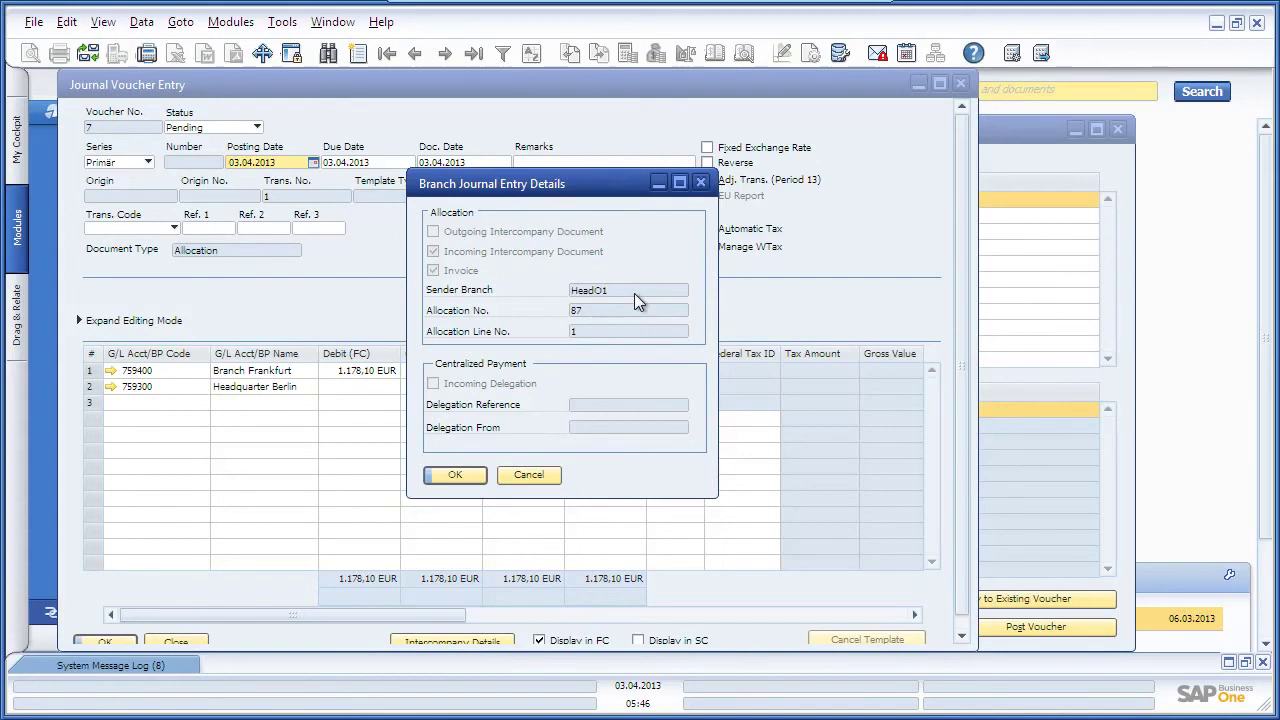
Step: Accept voucher 7's branch transaction, update it, and close the voucher entry
left_click(468, 474)
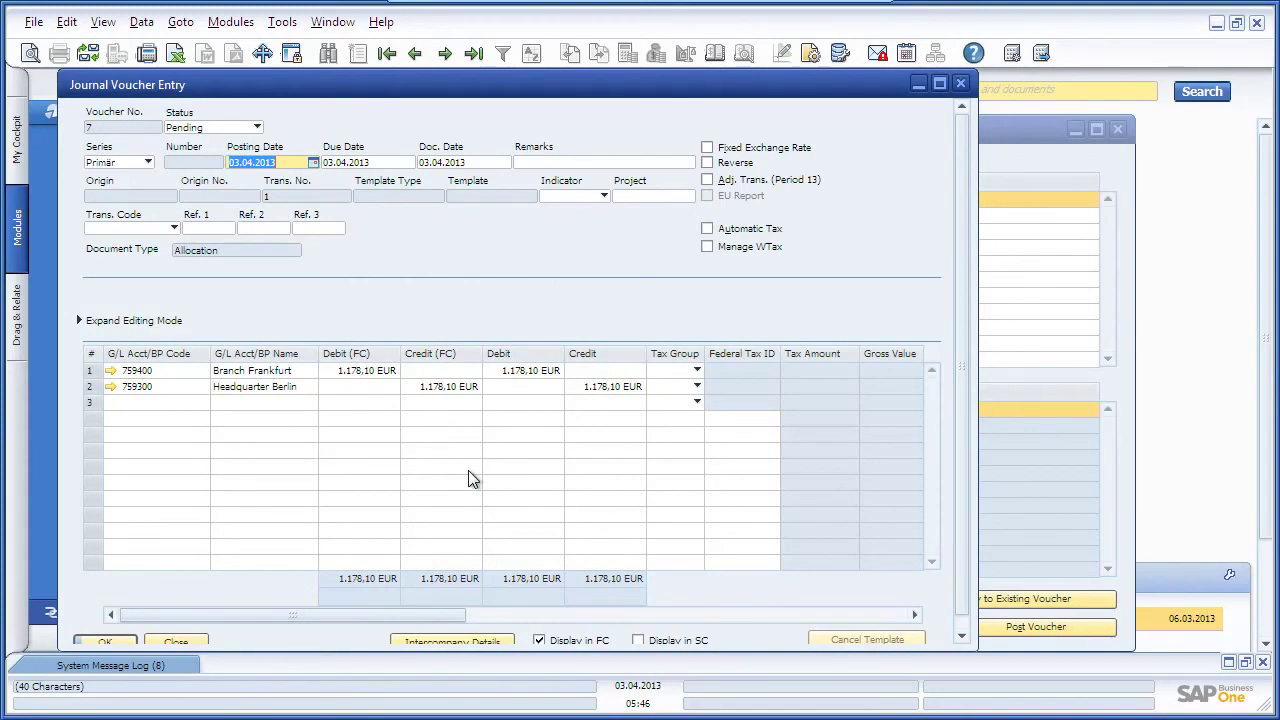
left_click(238, 129)
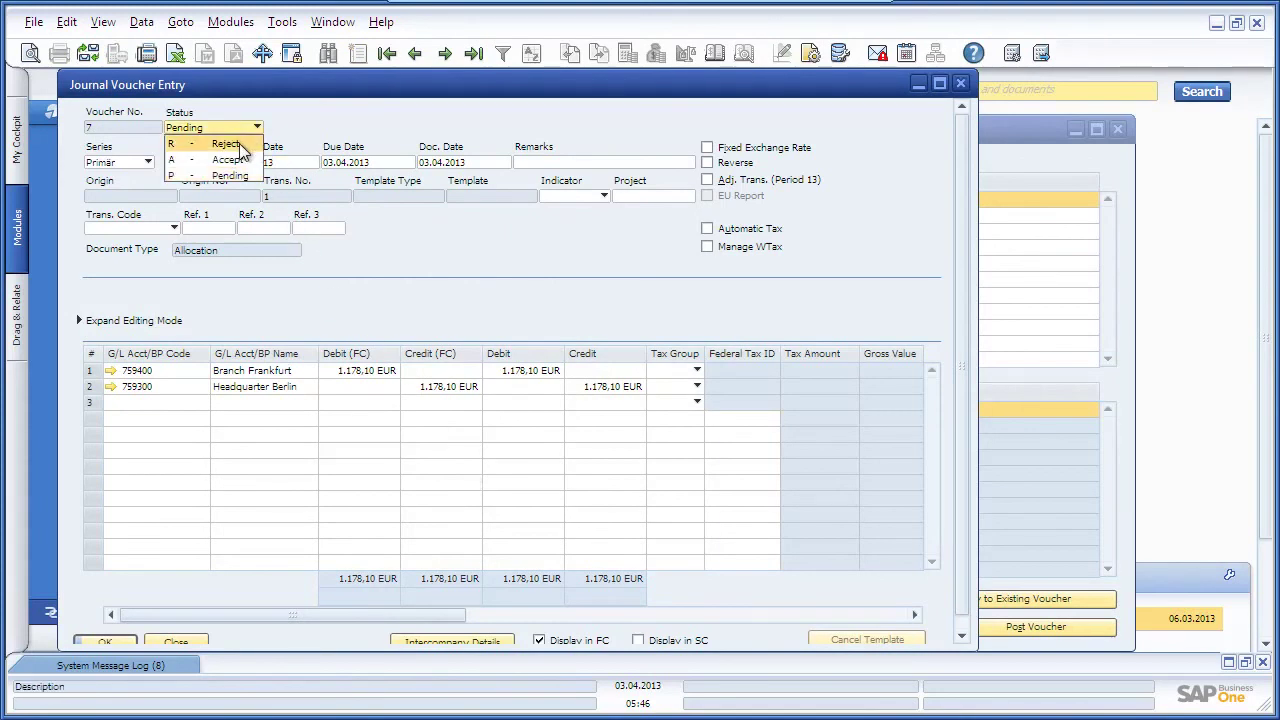
left_click(239, 160)
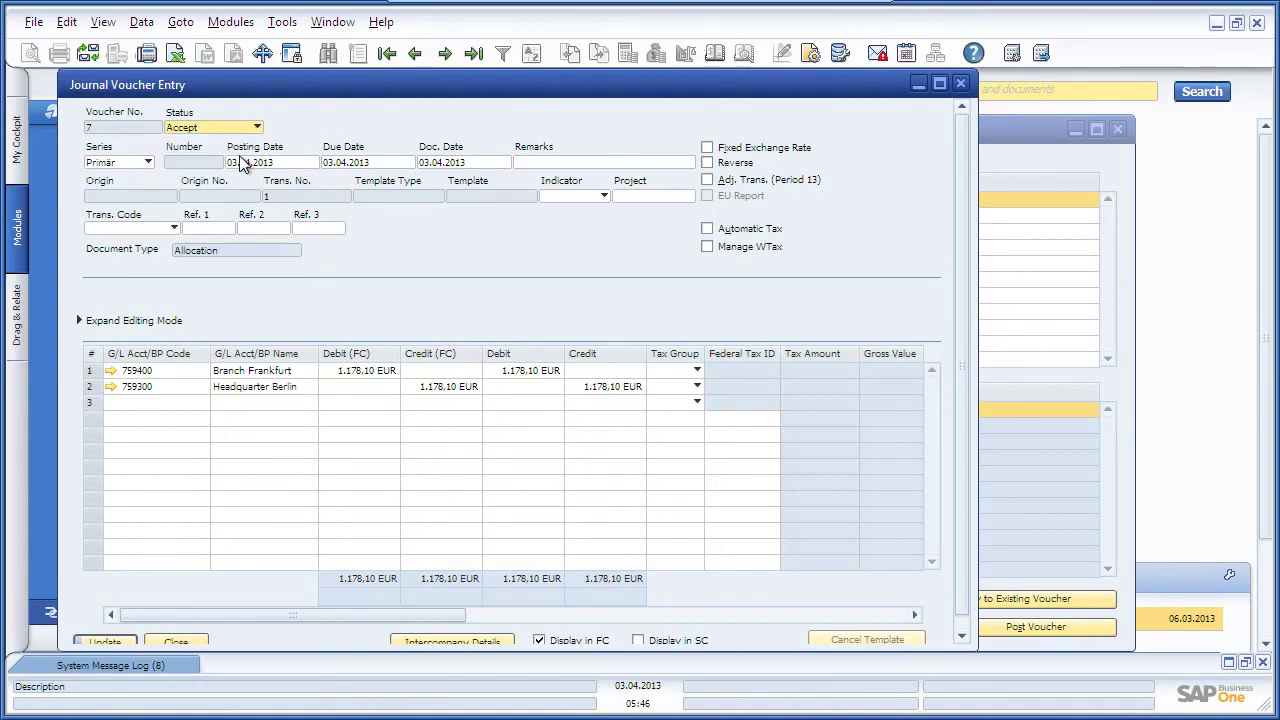
left_click(128, 640)
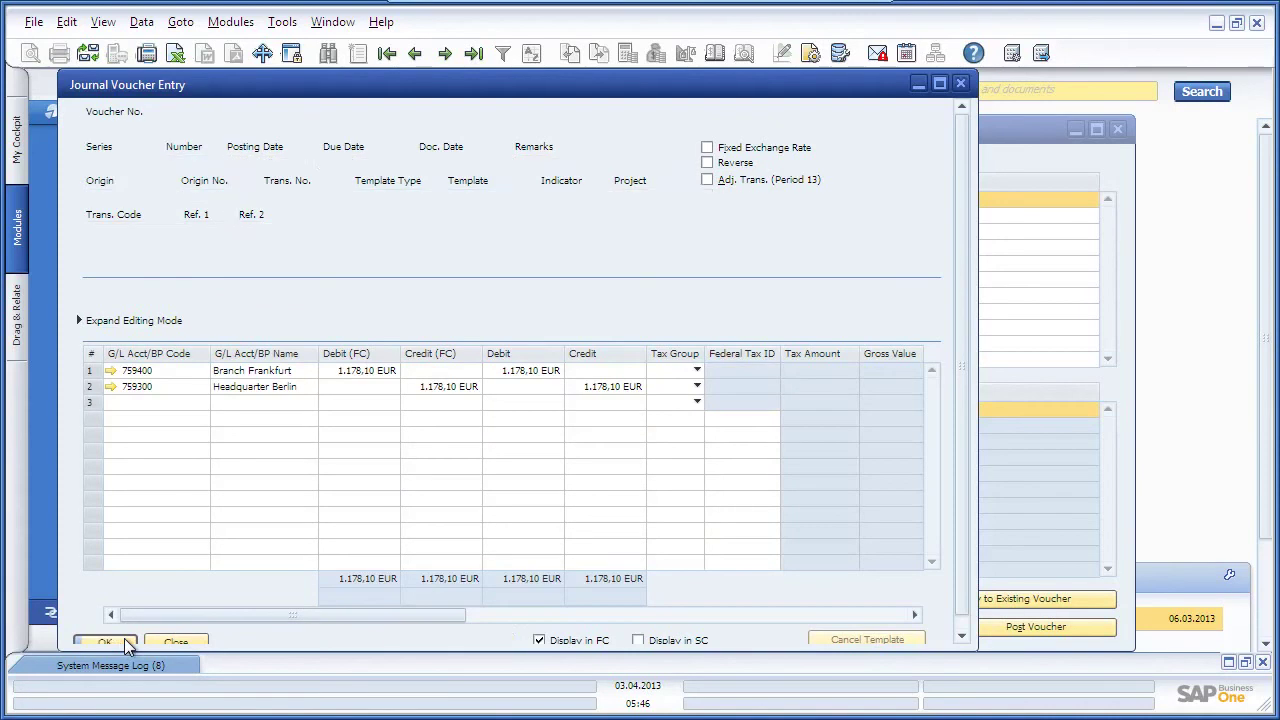
left_click(125, 642)
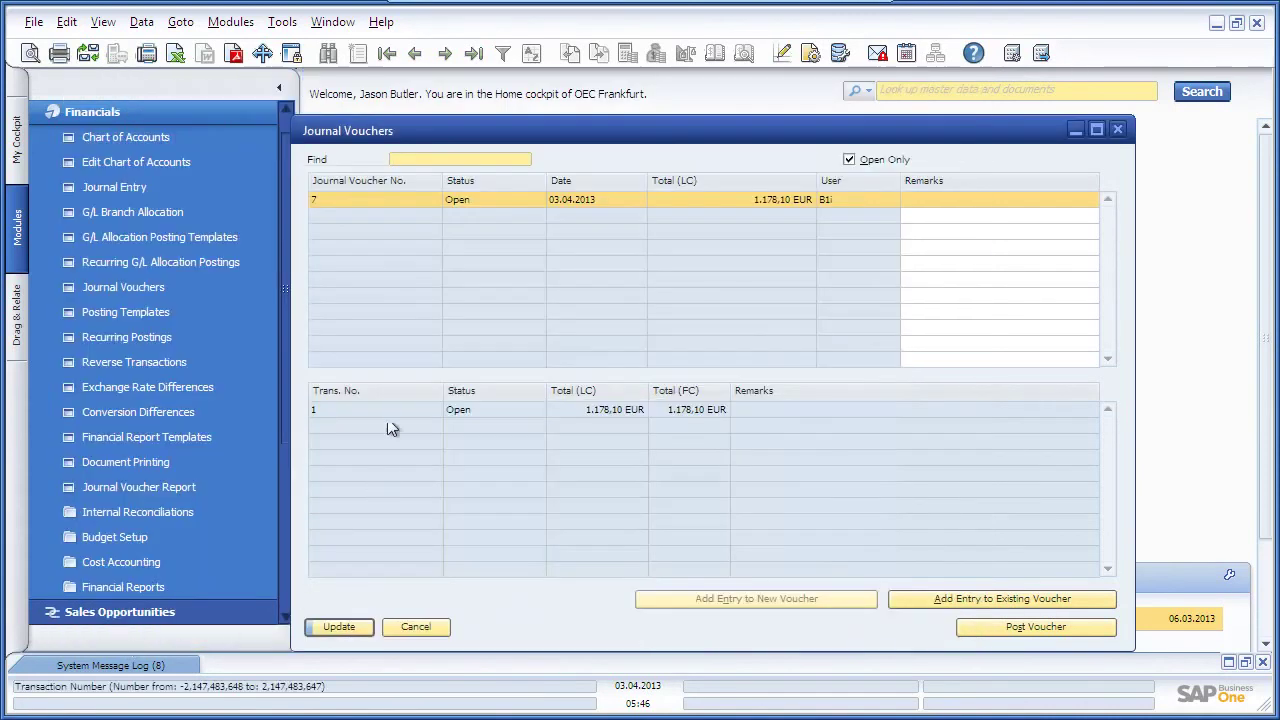
Step: Update the voucher list and permanently post journal voucher 7
left_click(340, 627)
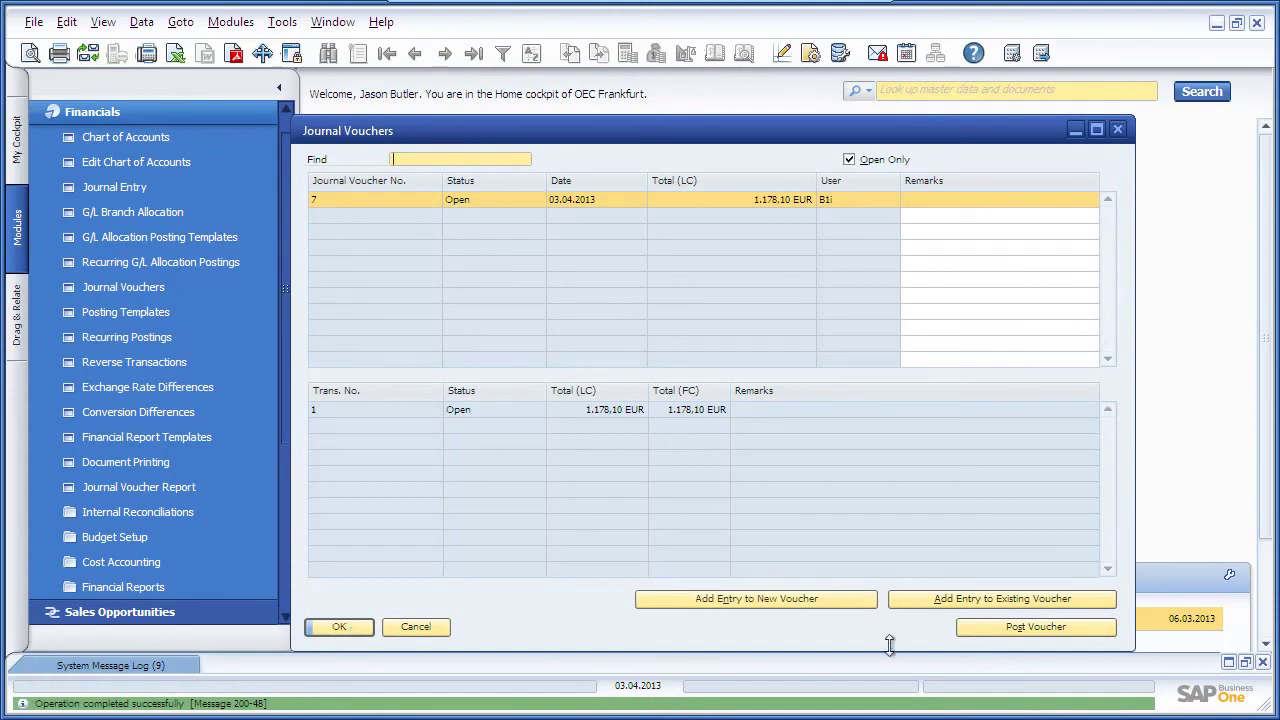
left_click(1060, 626)
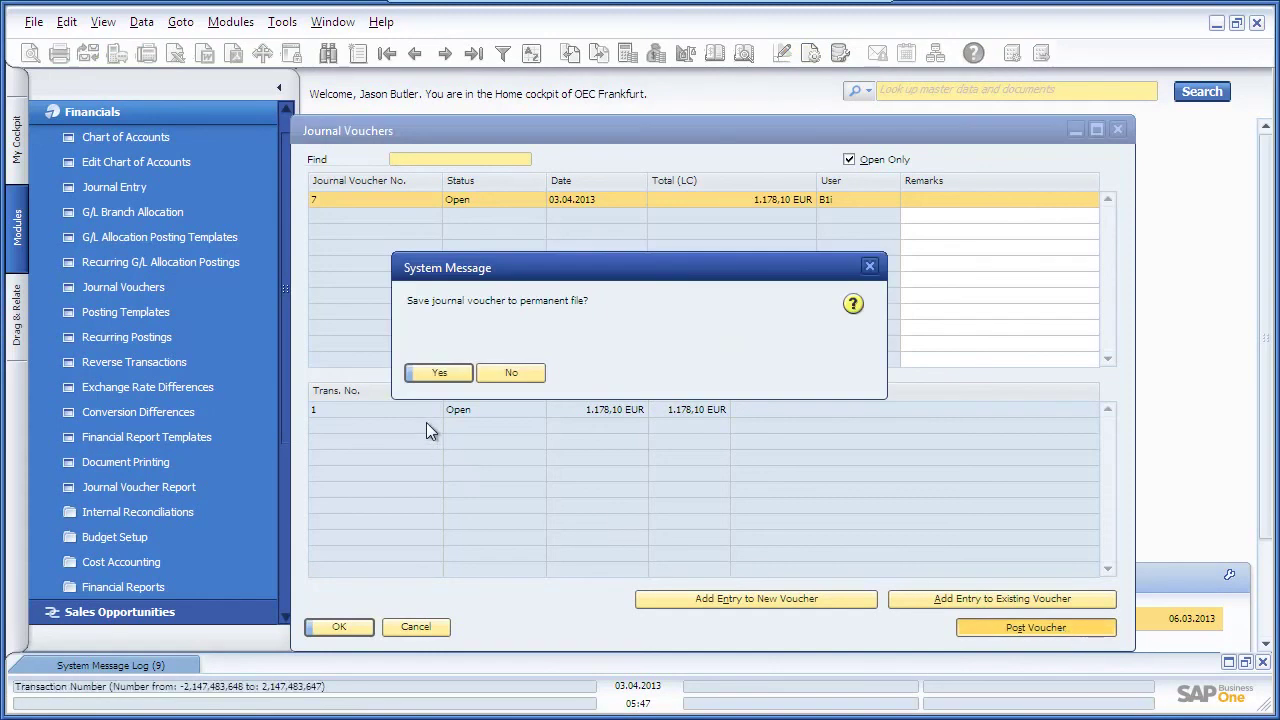
left_click(437, 373)
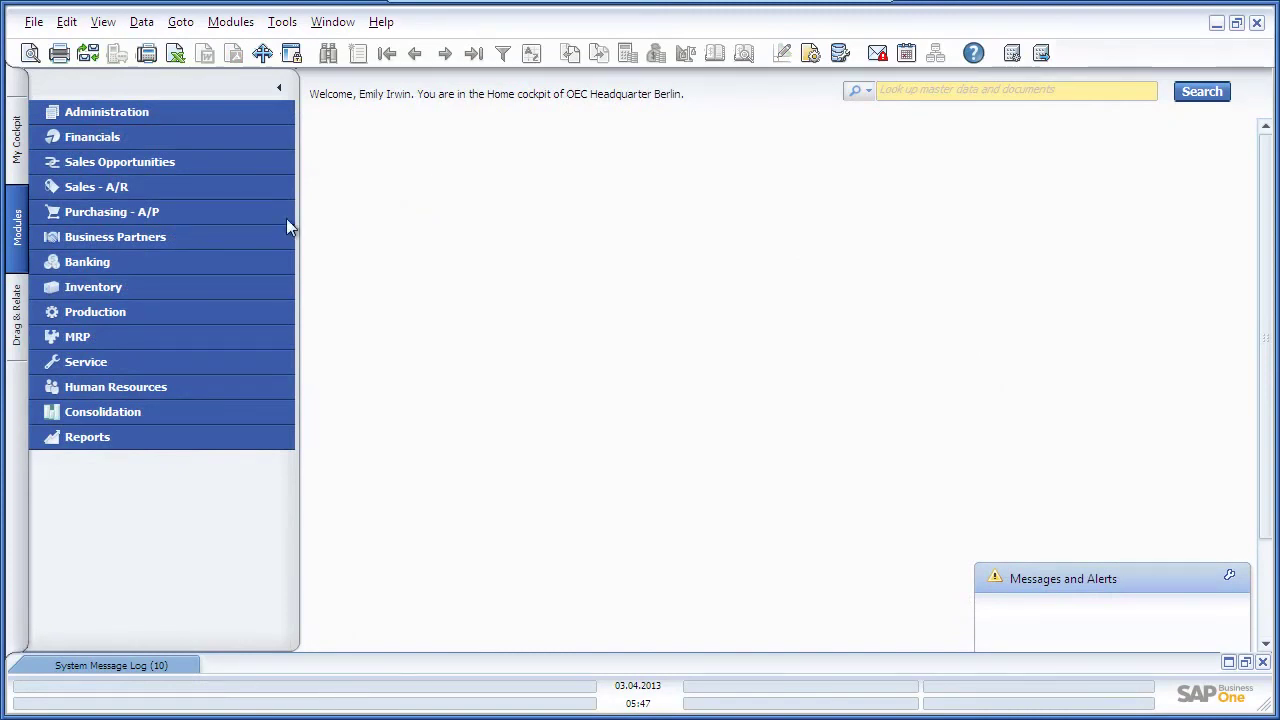
Step: Open A/P invoice 87's allocation to review the Accept and Pending branch statuses
left_click(255, 211)
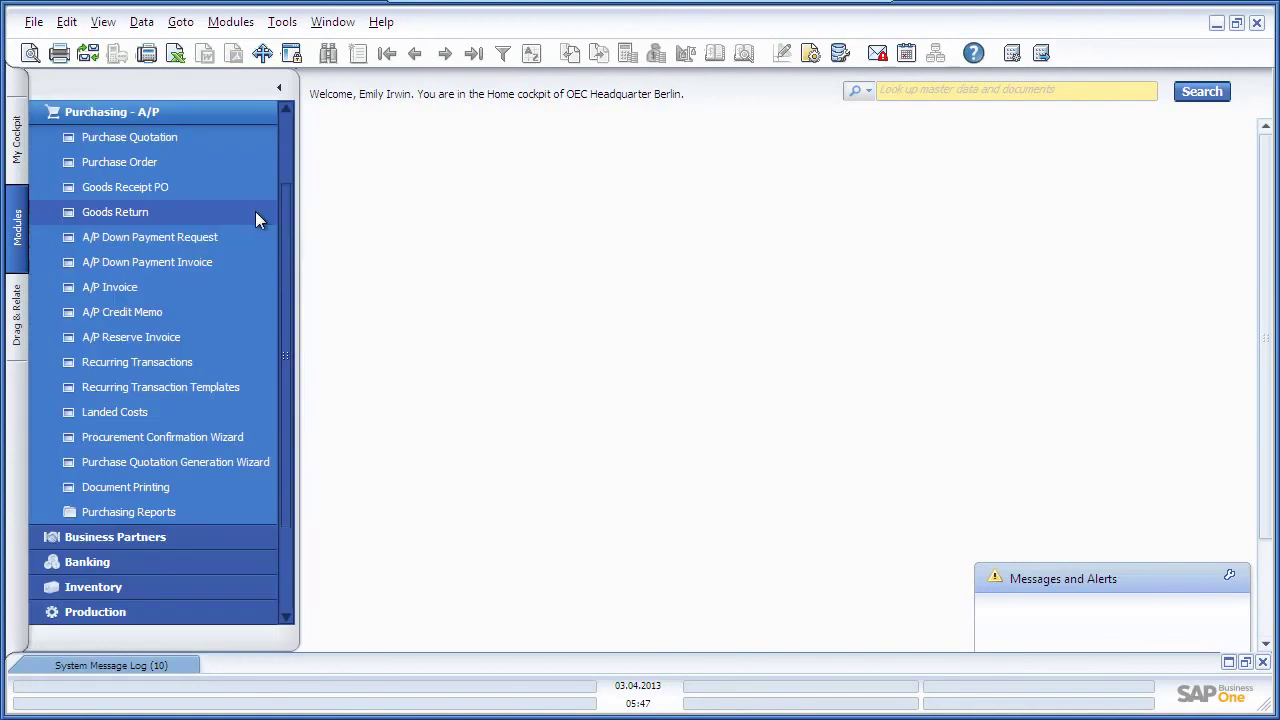
left_click(264, 285)
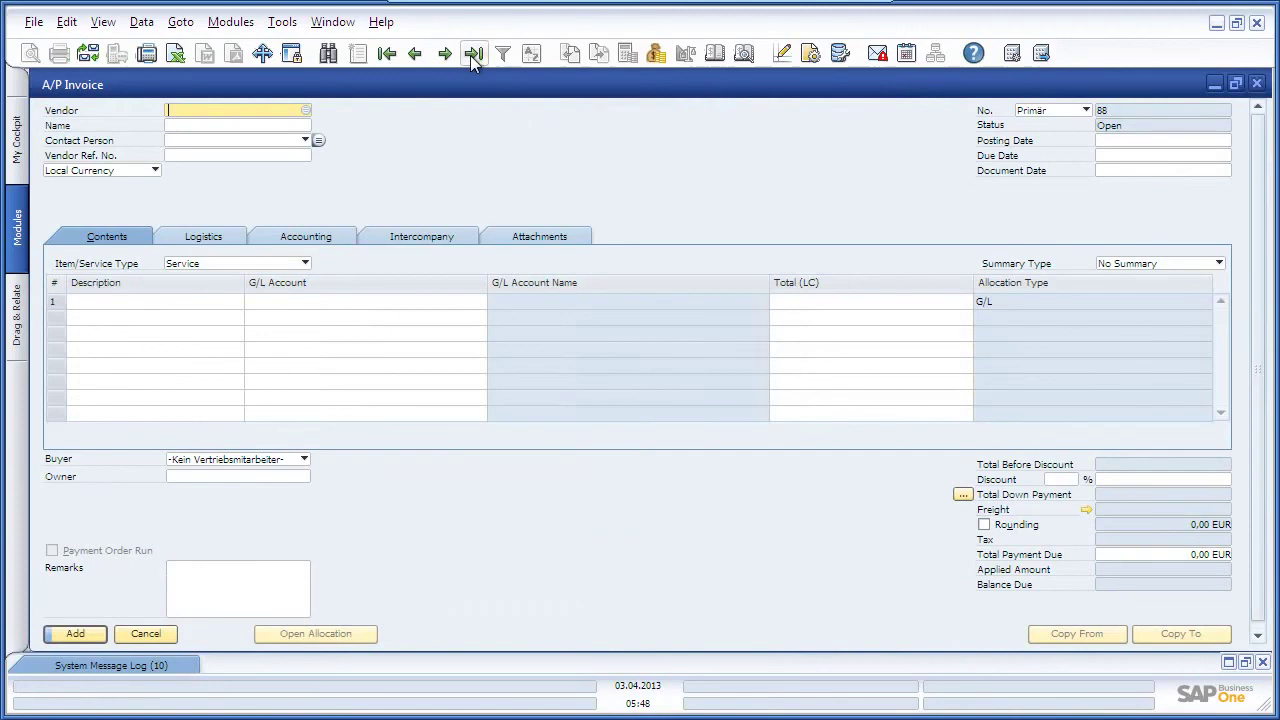
left_click(470, 55)
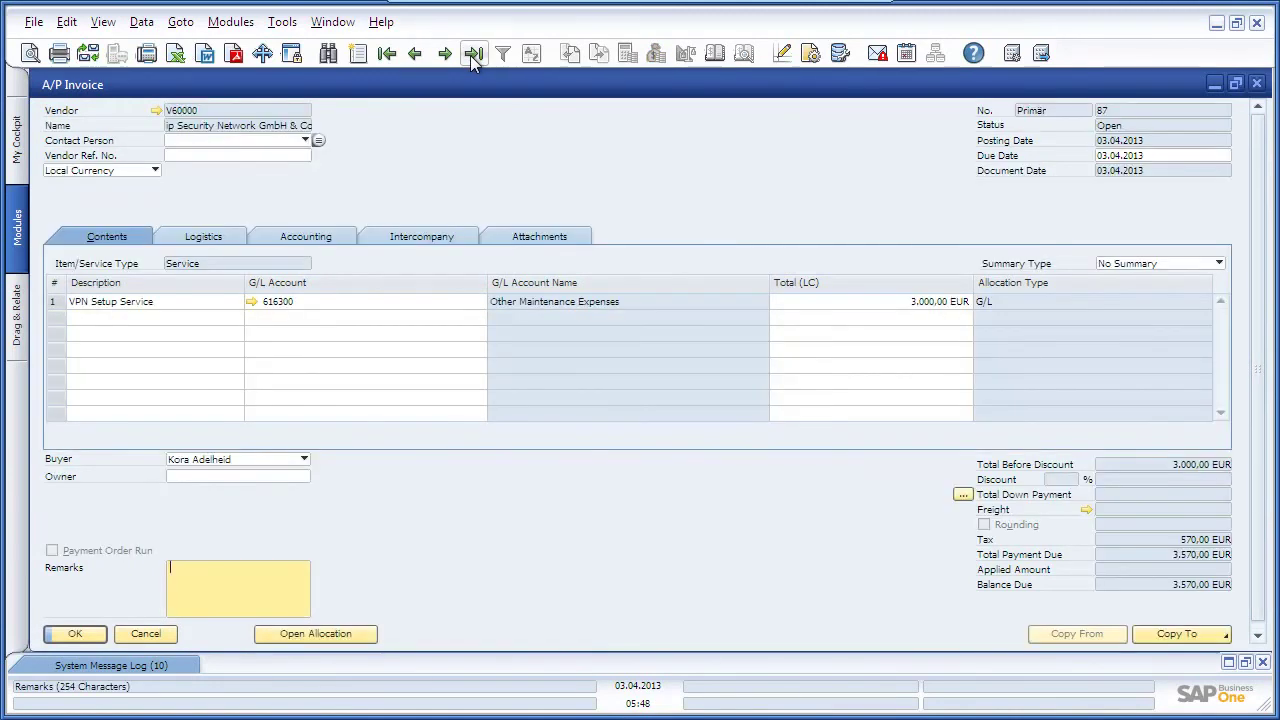
left_click(367, 634)
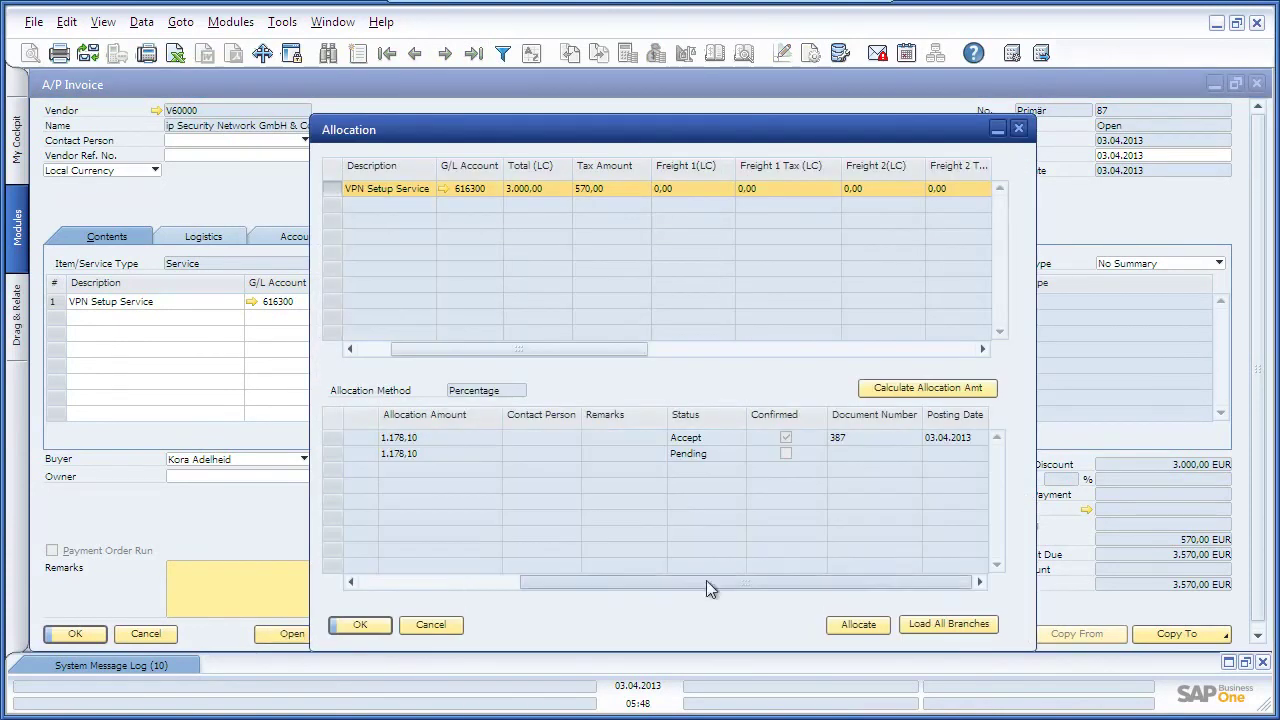
left_click_drag(706, 581, 441, 580)
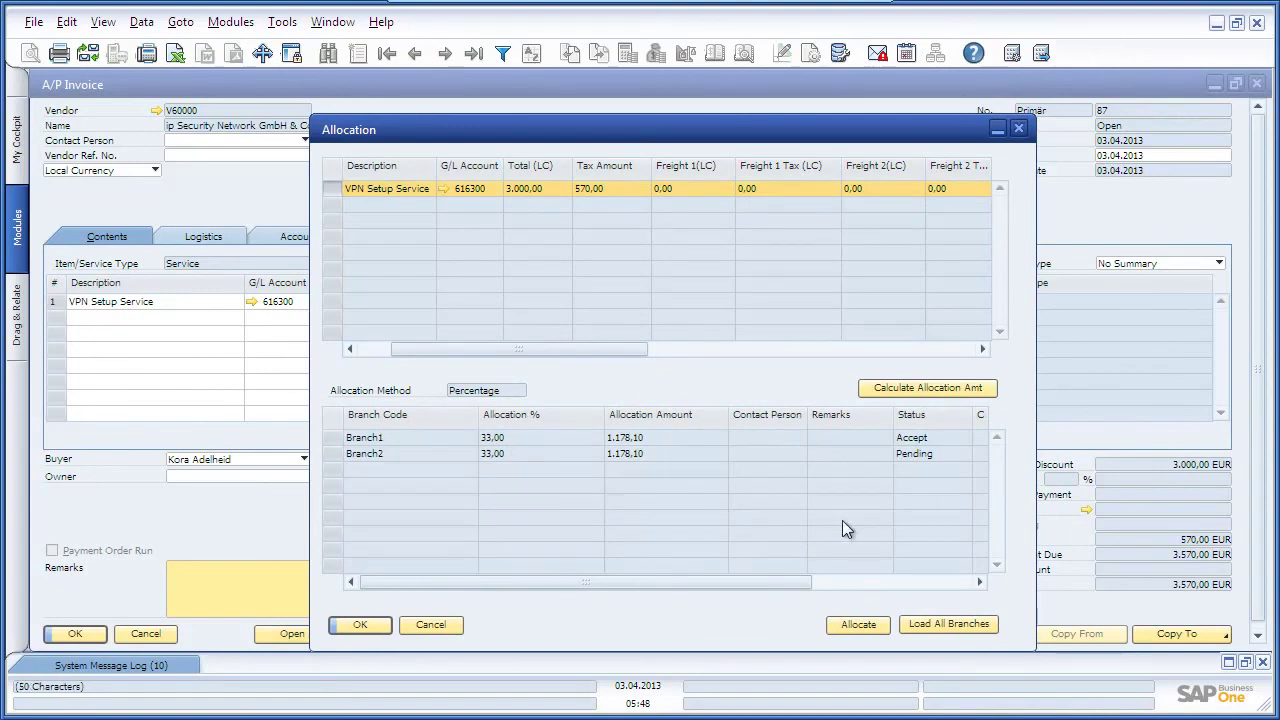